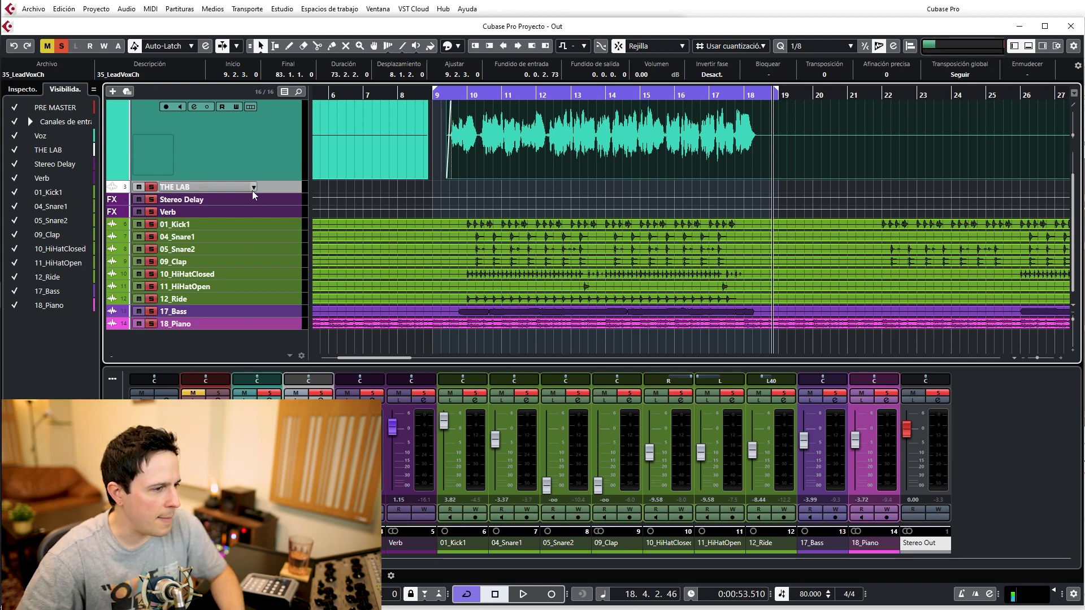
# Step: Enlarge THE LAB track, show its inserts in the Inspector, and open and audition its TestGenerator 200 Hz sine tone
pyautogui.moveTo(266, 192); pyautogui.dragTo(261, 249)
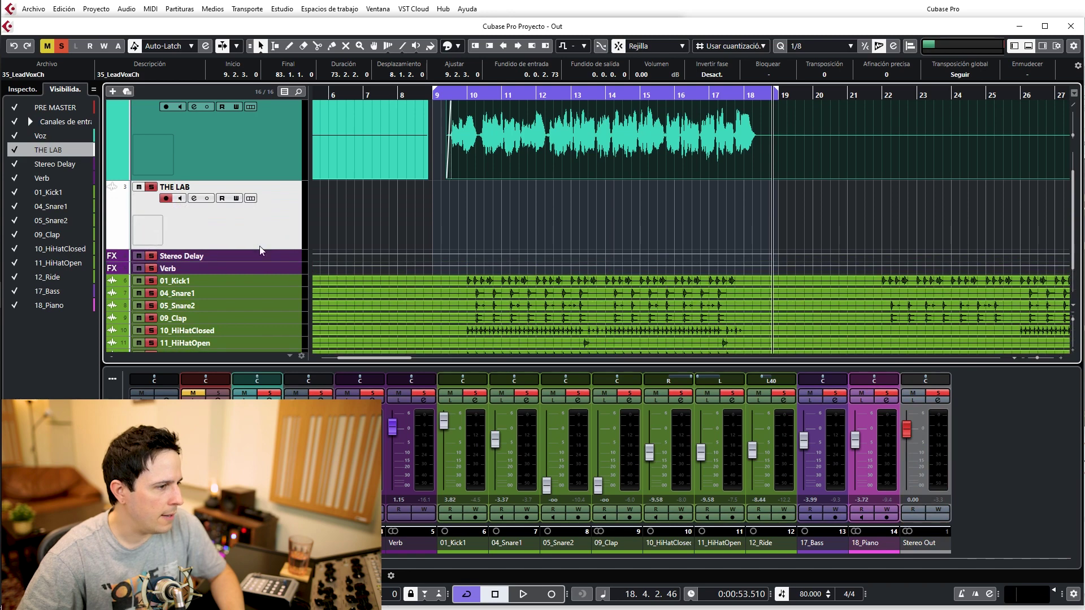
pyautogui.click(27, 89)
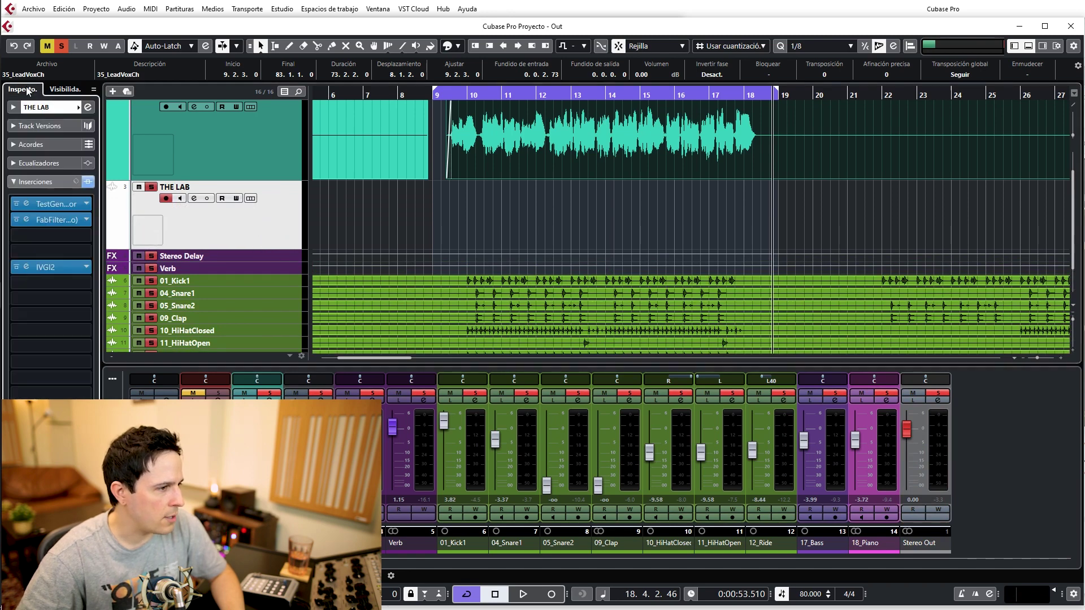
pyautogui.click(261, 230)
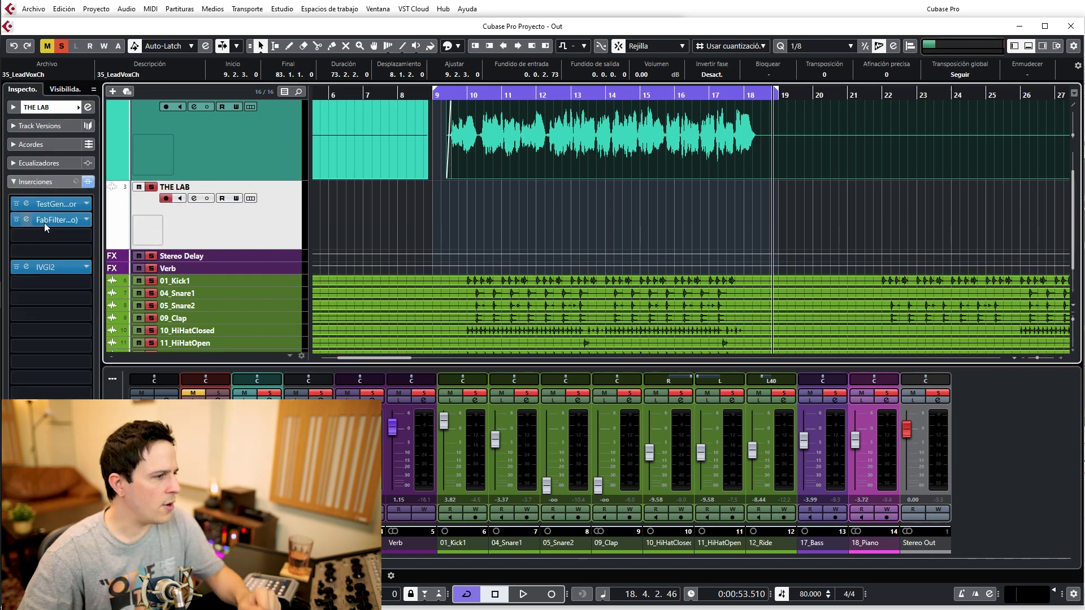
pyautogui.click(27, 204)
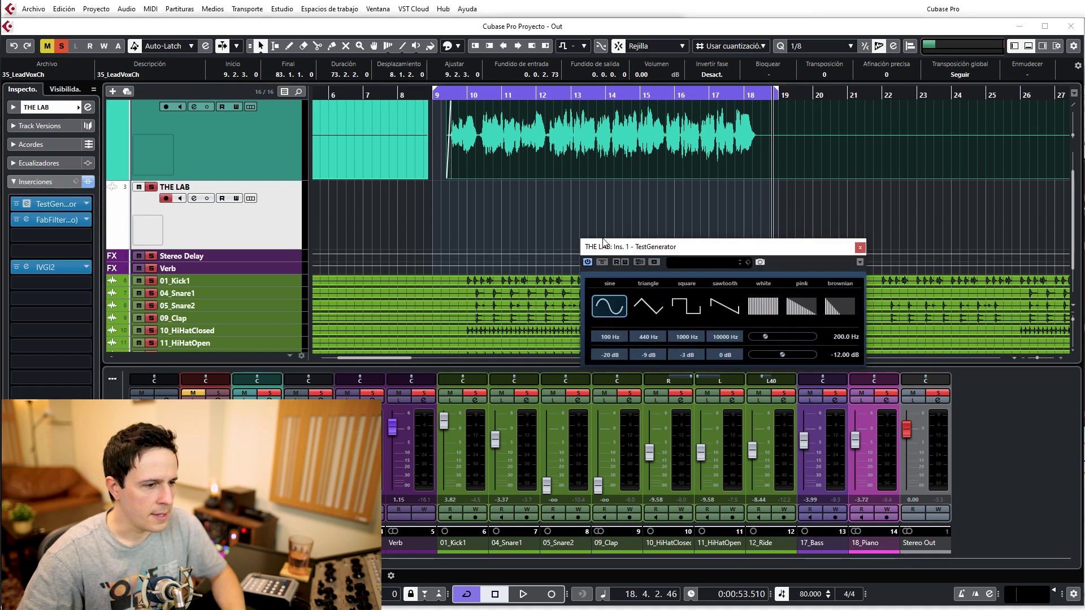
pyautogui.moveTo(701, 250); pyautogui.dragTo(258, 149)
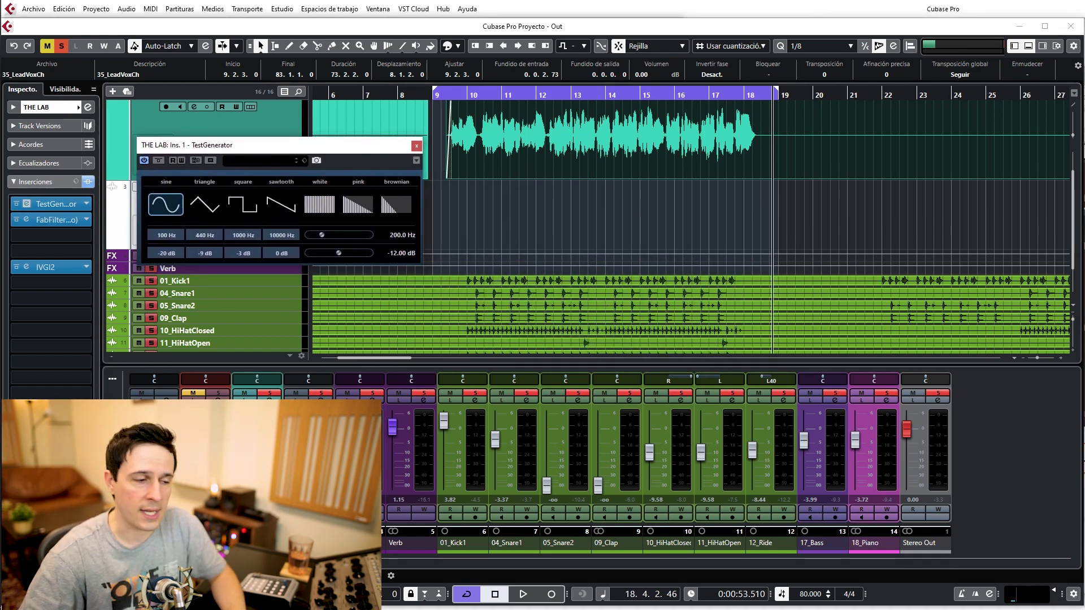
pyautogui.moveTo(290, 486); pyautogui.dragTo(290, 473)
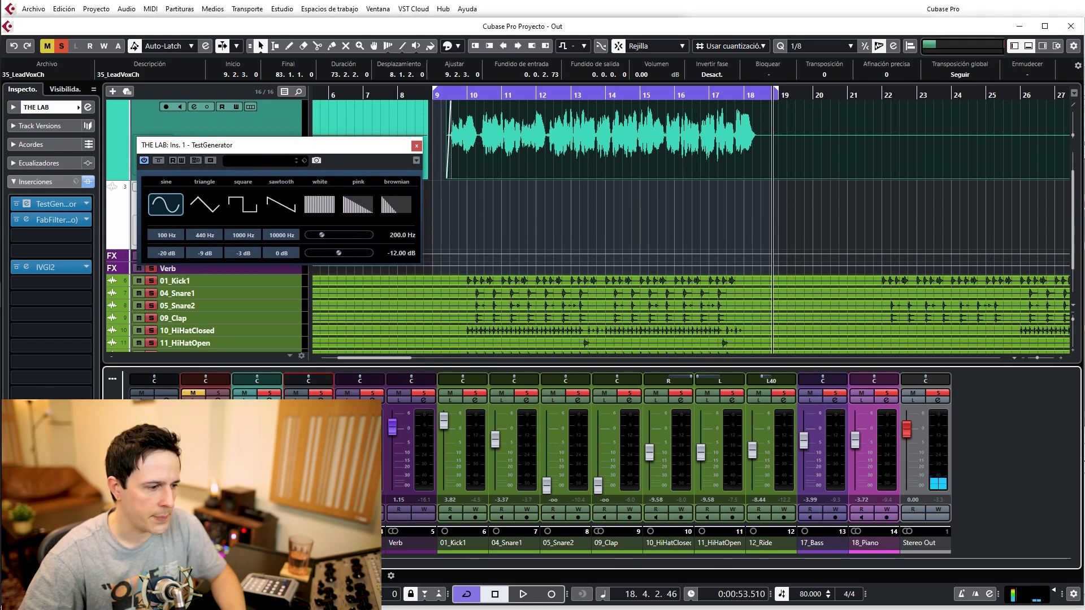
# Step: Open THE LAB's insert 2 FabFilter Pro-Q 2 and insert 5 IVGI2, and arrange both plugin windows side by side
pyautogui.click(26, 219)
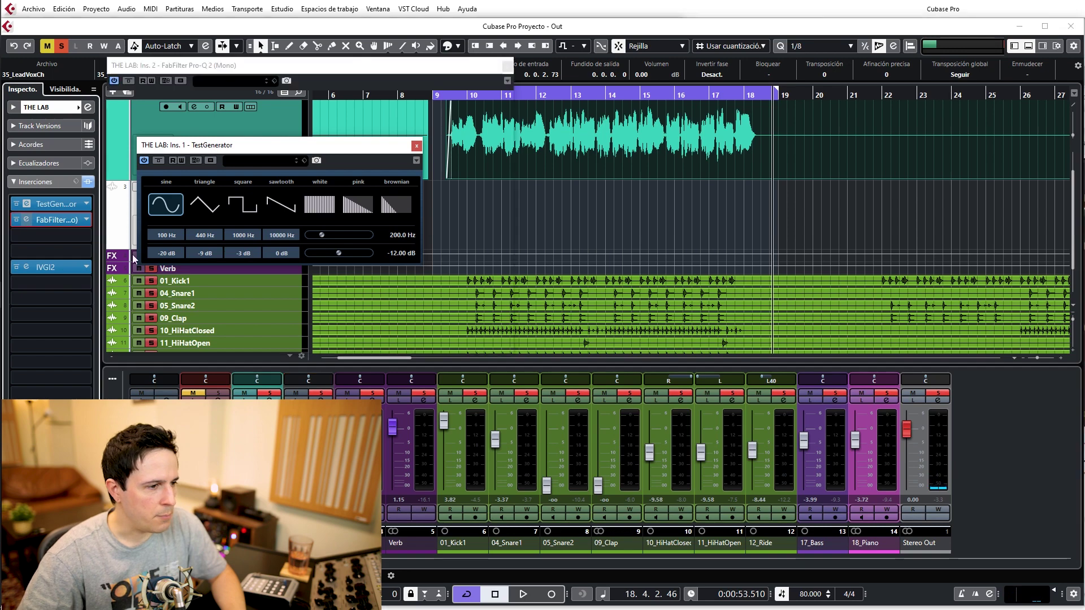
pyautogui.moveTo(266, 67)
pyautogui.mouseDown()
pyautogui.moveTo(321, 100)
pyautogui.moveTo(259, 62)
pyautogui.mouseUp()
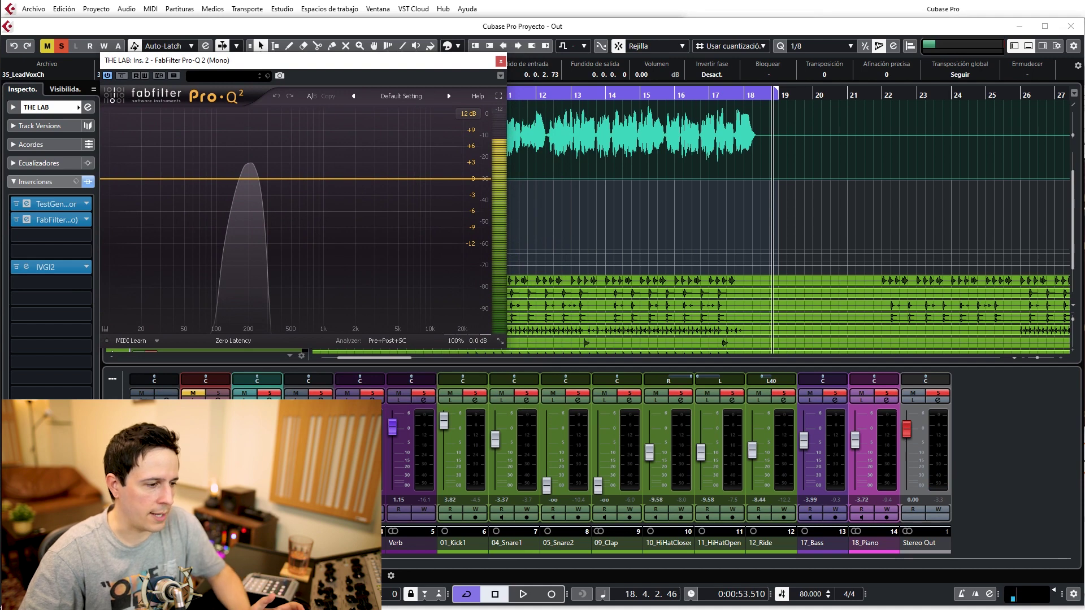
pyautogui.click(321, 517)
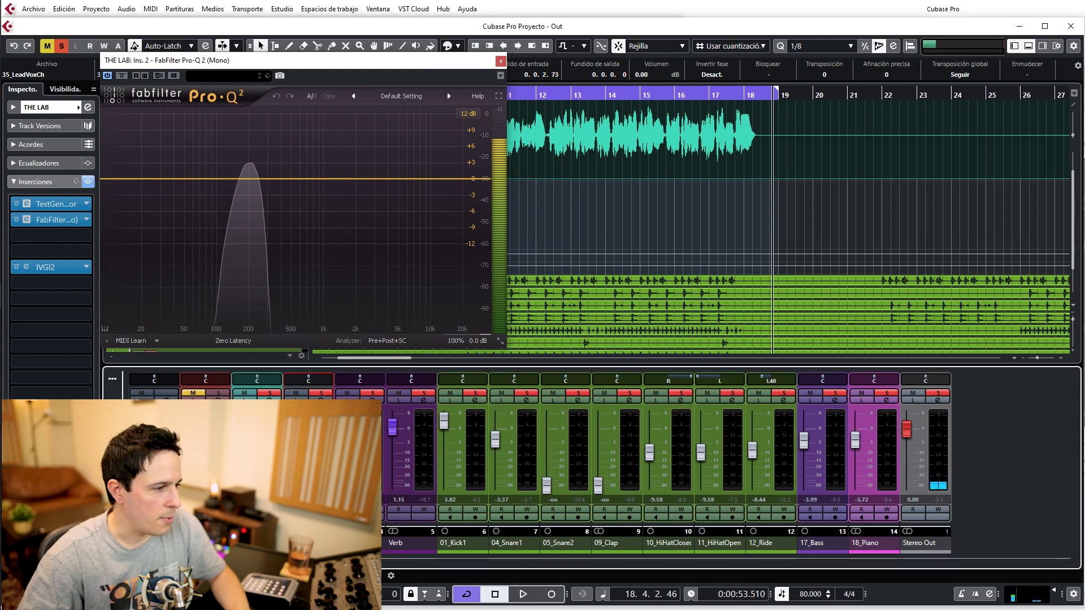
pyautogui.click(27, 267)
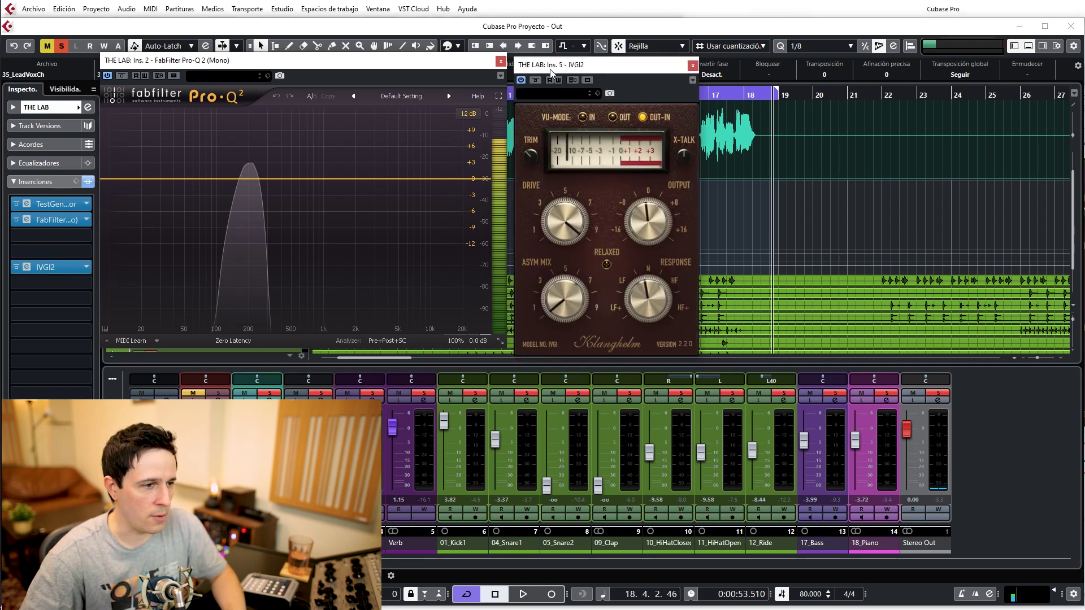
pyautogui.moveTo(418, 62)
pyautogui.mouseDown()
pyautogui.moveTo(339, 32)
pyautogui.moveTo(412, 45)
pyautogui.mouseUp()
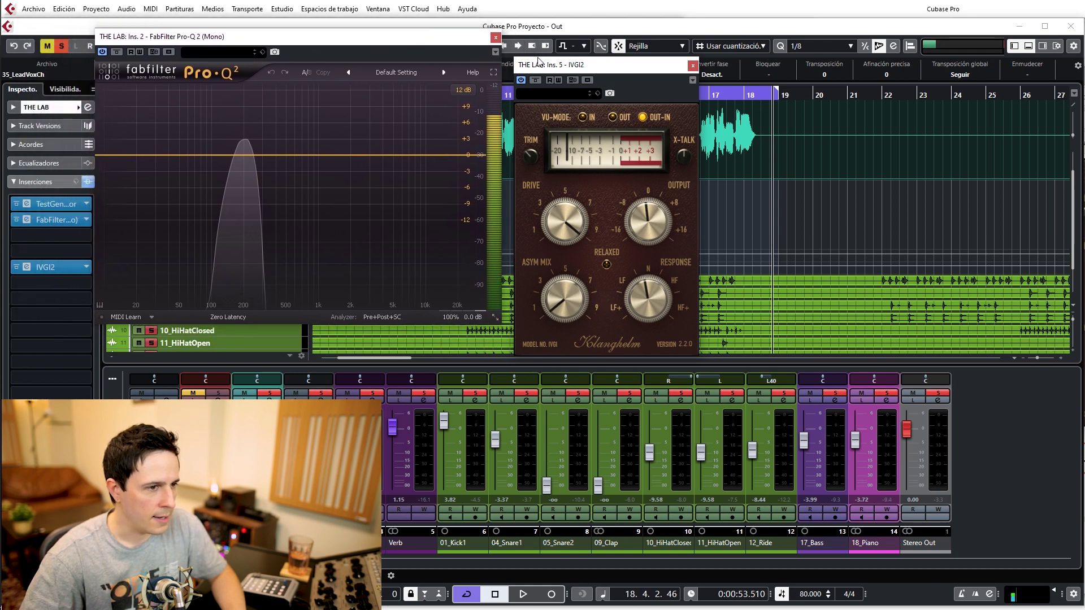
pyautogui.moveTo(539, 62); pyautogui.dragTo(528, 37)
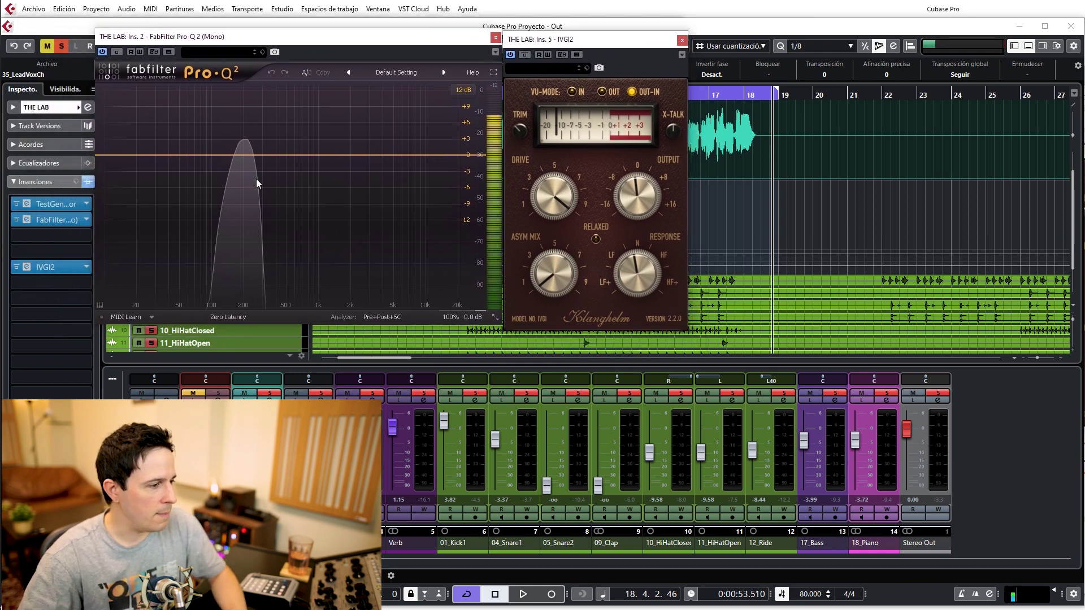
# Step: Open the FabFilter Pro-Q 2 in THE LAB's insert 14 and place it beside the IVGI2 window
pyautogui.click(48, 410)
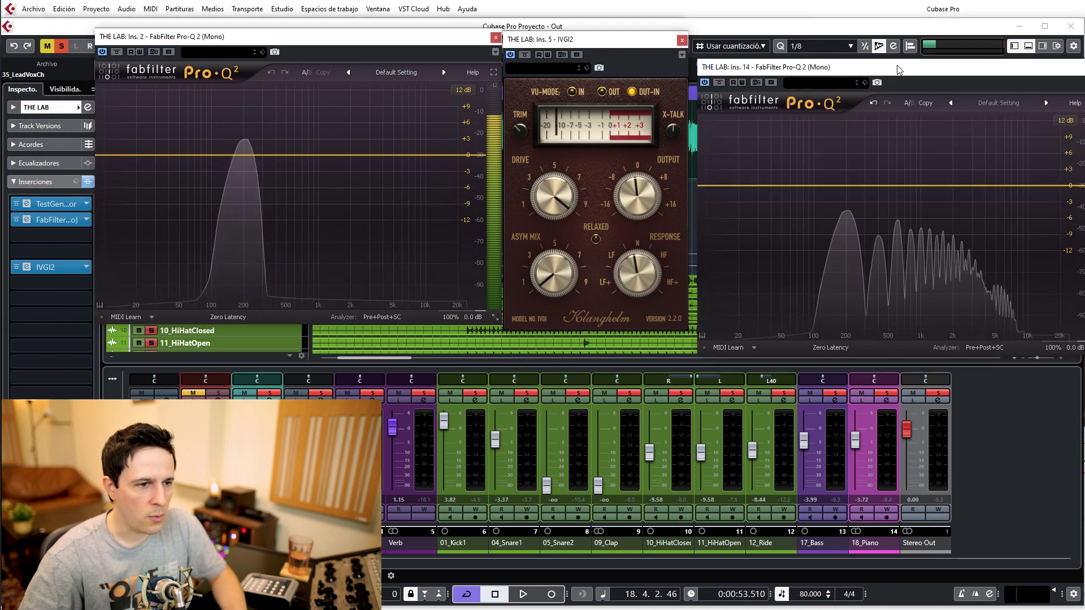
pyautogui.moveTo(898, 68); pyautogui.dragTo(884, 43)
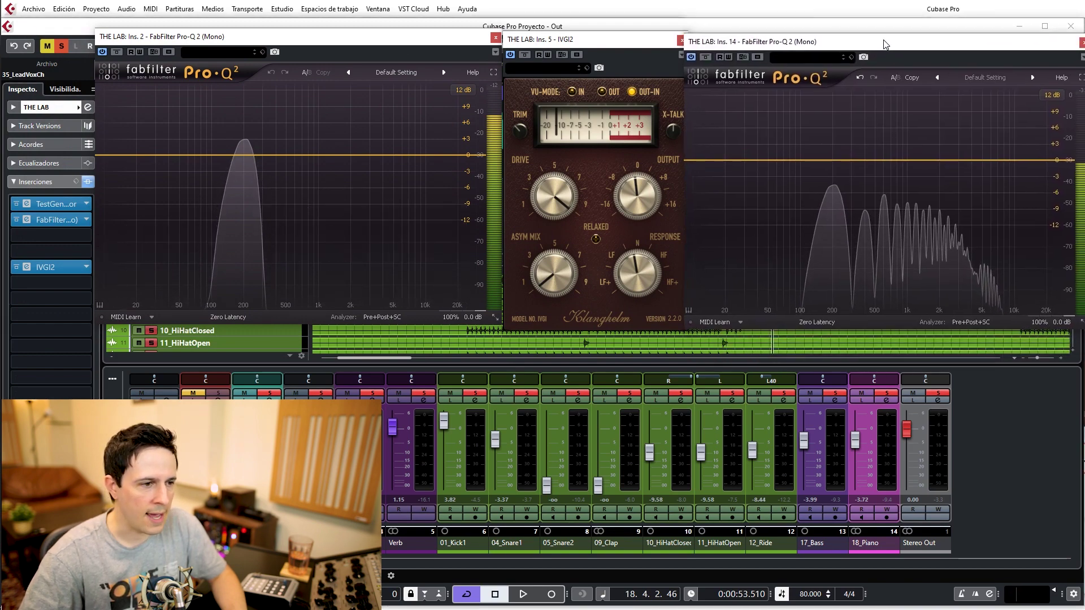
pyautogui.moveTo(588, 43); pyautogui.dragTo(574, 38)
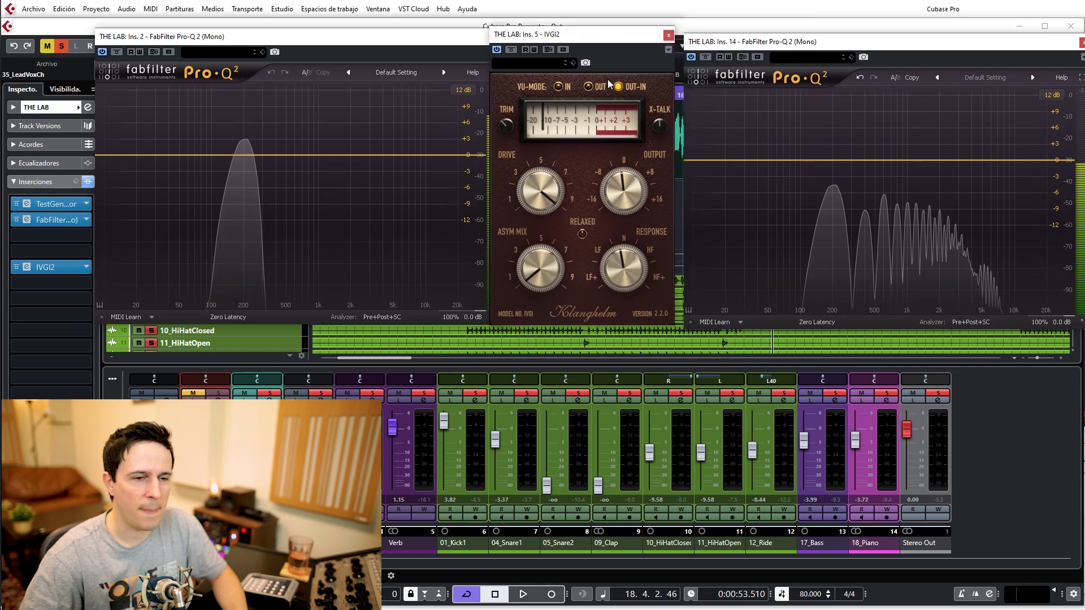
# Step: Turn IVGI2's Drive down to minimum and line up the Pro-Q 2 analyzers on either side of it
pyautogui.moveTo(534, 190); pyautogui.dragTo(520, 334)
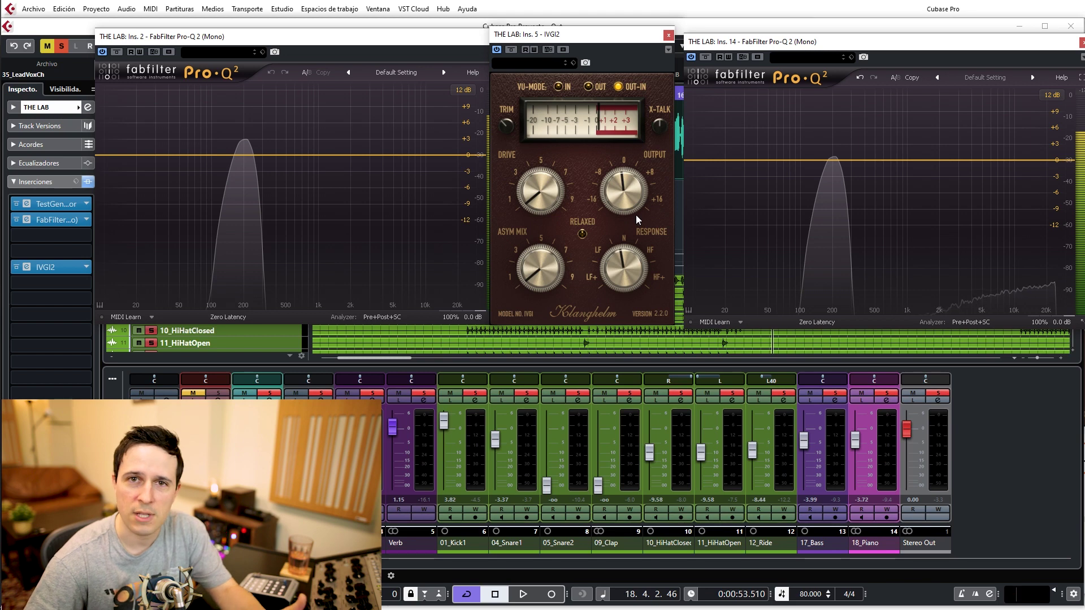
pyautogui.moveTo(409, 38); pyautogui.dragTo(394, 38)
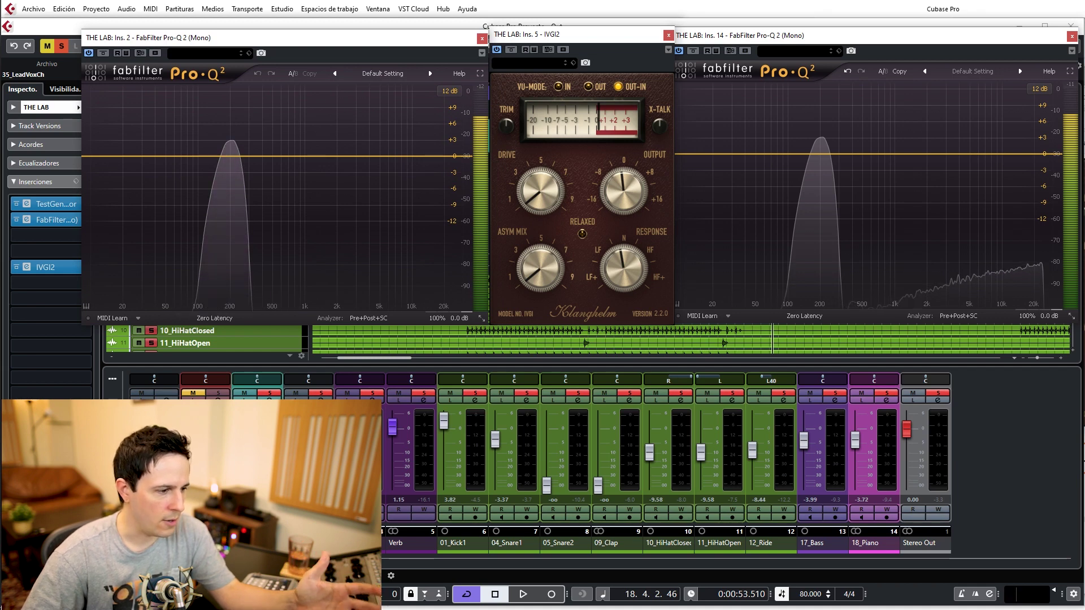
pyautogui.moveTo(289, 485); pyautogui.dragTo(289, 454)
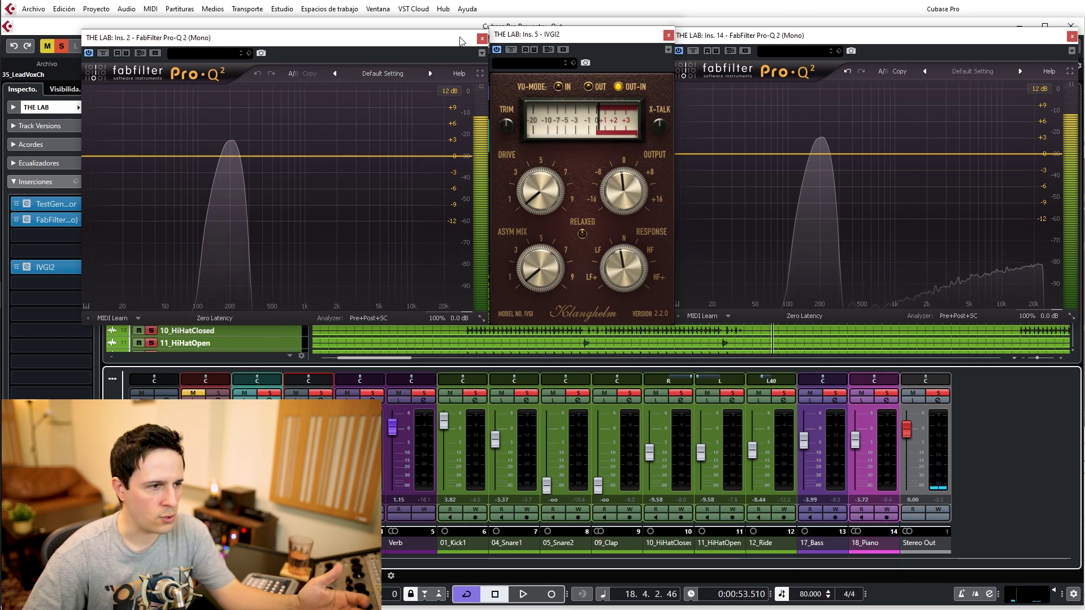
# Step: Close the insert 2 Pro-Q 2 and move IVGI2 and the insert 14 Pro-Q 2 together beside the Inspector
pyautogui.click(483, 39)
pyautogui.moveTo(533, 35); pyautogui.dragTo(142, 39)
pyautogui.moveTo(770, 41); pyautogui.dragTo(386, 51)
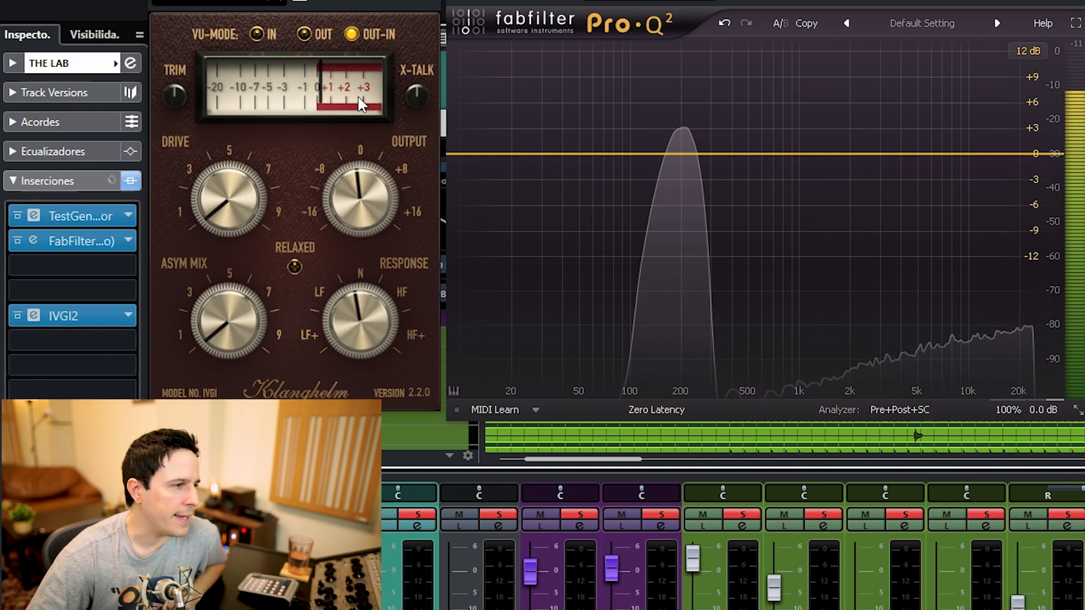
# Step: Compare IVGI2's VU modes by switching from IN to OUT and back to OUT-IN
pyautogui.click(257, 33)
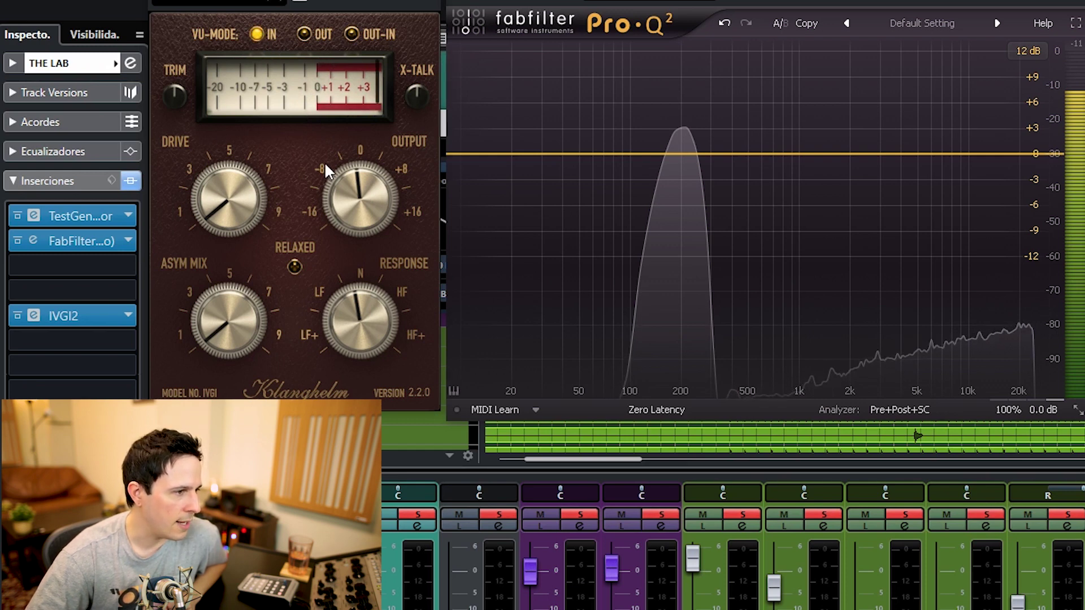
pyautogui.click(303, 35)
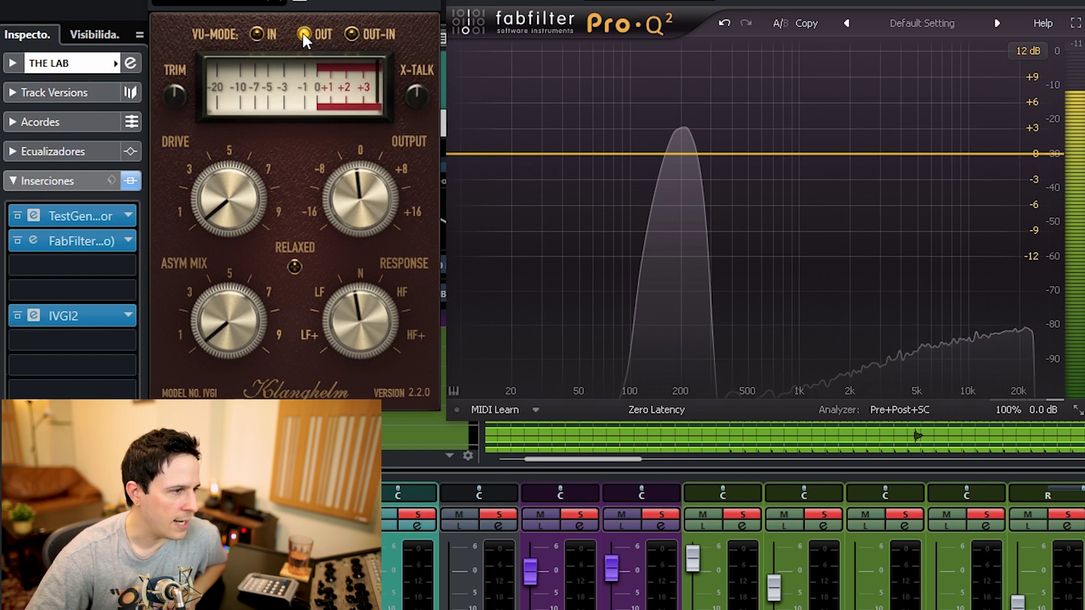
pyautogui.click(352, 35)
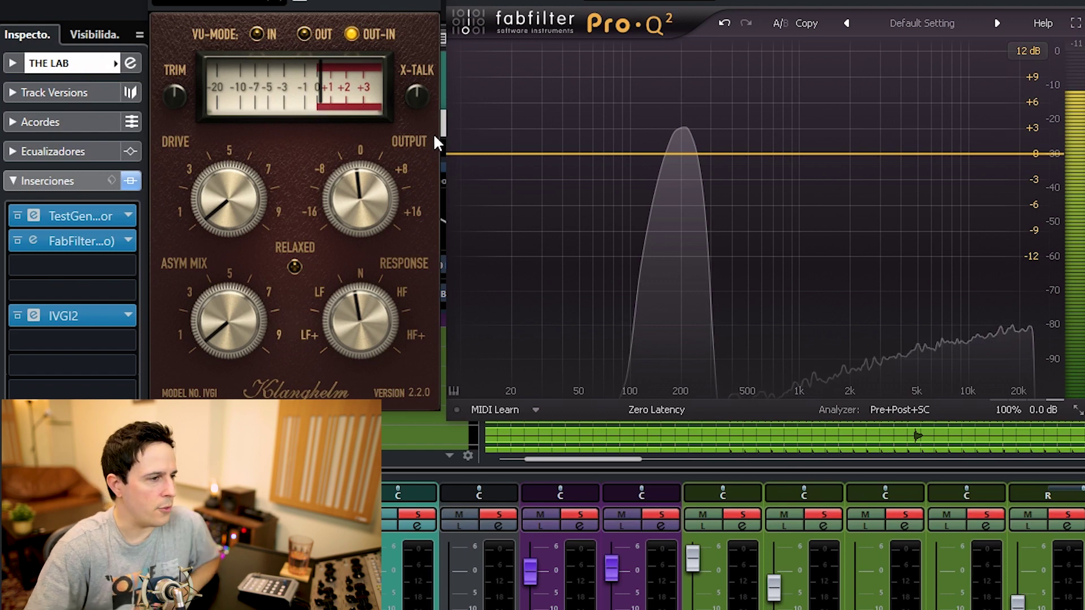
# Step: Set IVGI2's VU mode to IN and adjust Trim so the needle sits at 0
pyautogui.click(257, 34)
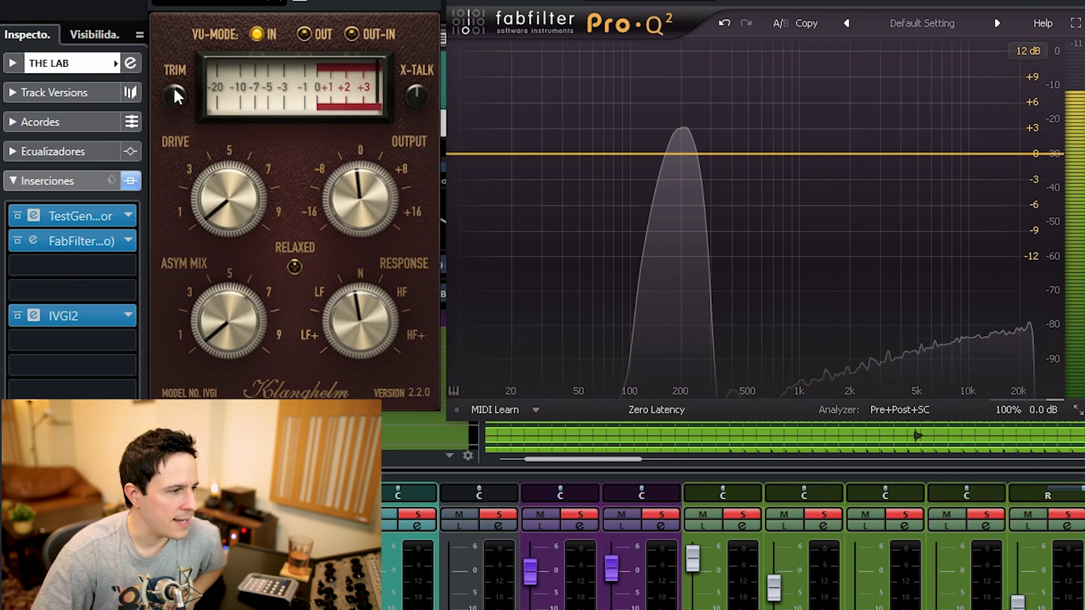
pyautogui.moveTo(175, 89); pyautogui.dragTo(172, 96)
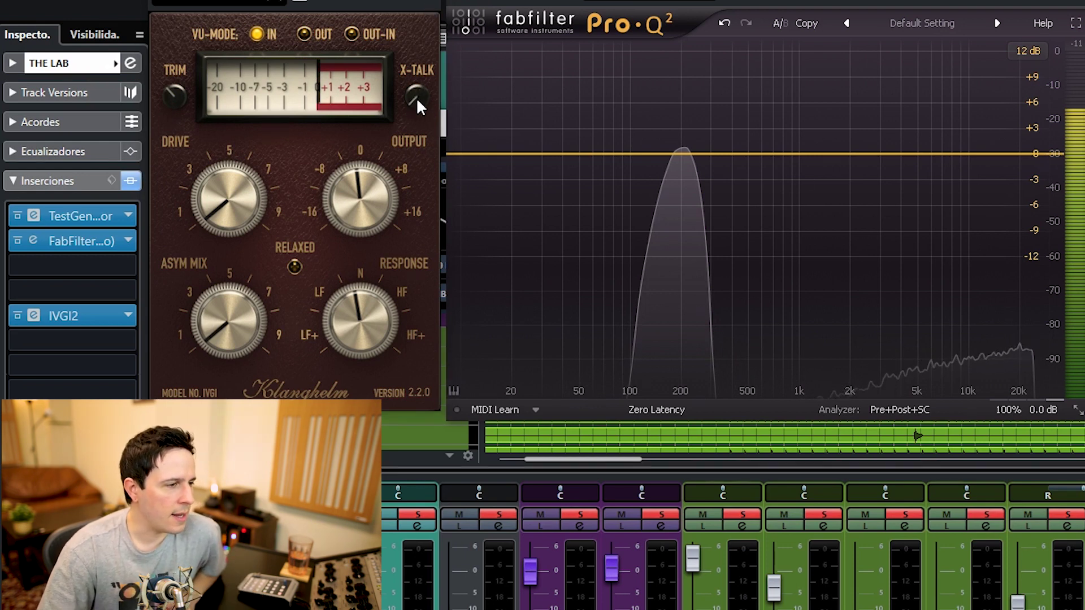
# Step: Try different settings of IVGI2's X-Talk knob and return it to minimum
pyautogui.moveTo(415, 107); pyautogui.dragTo(427, 2)
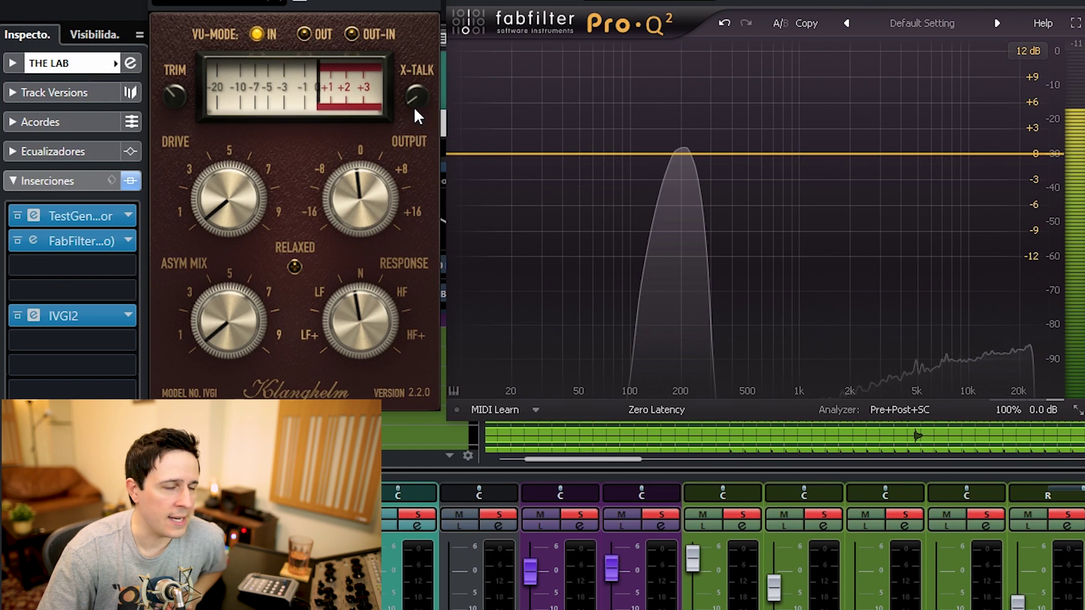
pyautogui.moveTo(414, 99); pyautogui.dragTo(446, 2)
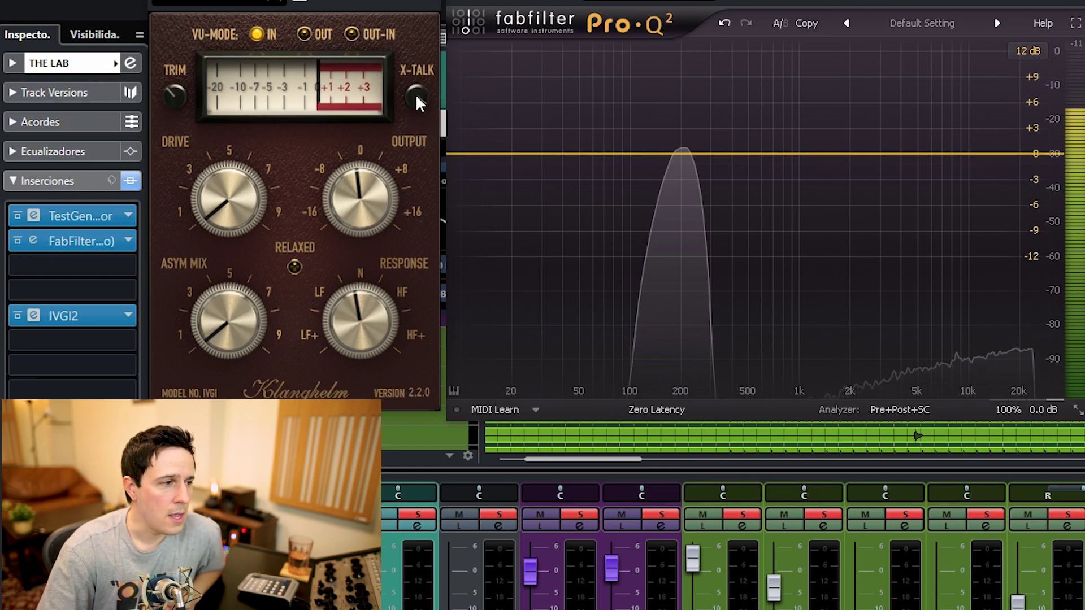
pyautogui.moveTo(405, 151); pyautogui.dragTo(395, 225)
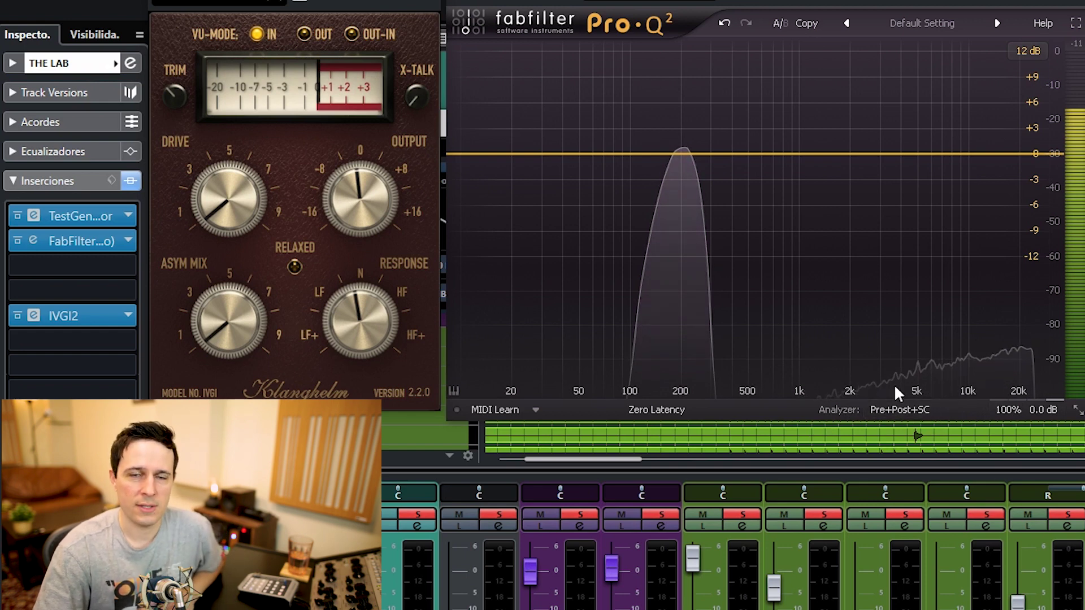
pyautogui.click(868, 411)
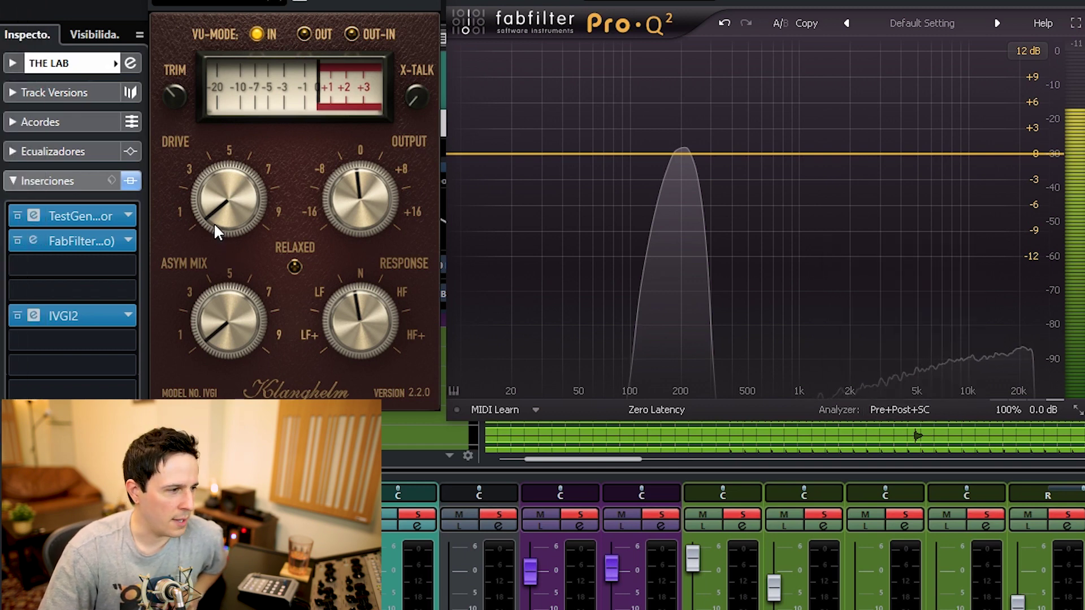
# Step: Sweep IVGI2's Drive from minimum through about 5 to maximum, and return it to minimum
pyautogui.moveTo(213, 222); pyautogui.dragTo(215, 164)
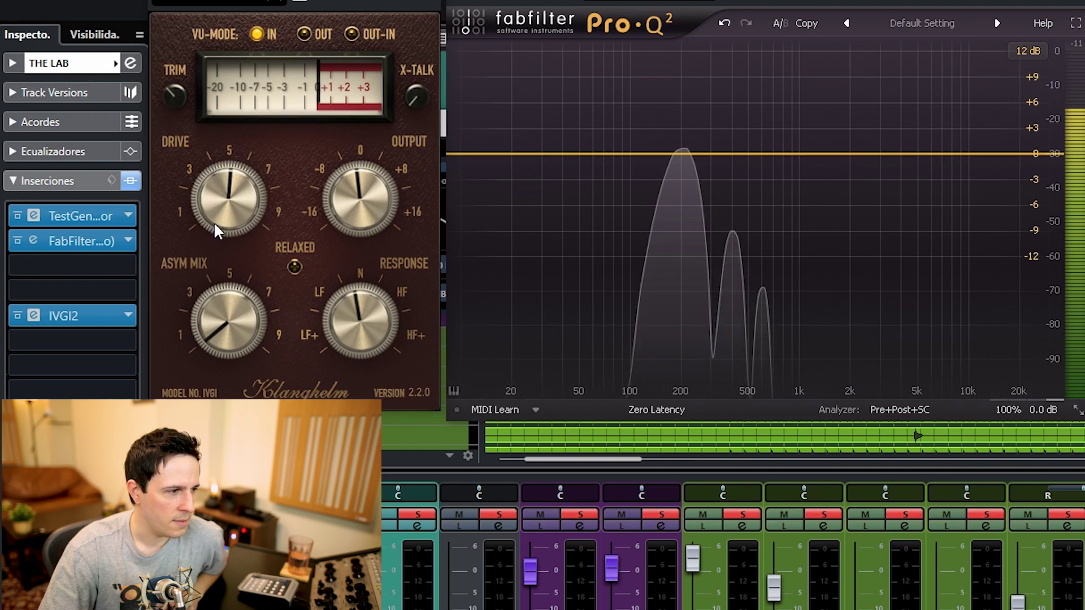
pyautogui.moveTo(214, 221); pyautogui.dragTo(214, 159)
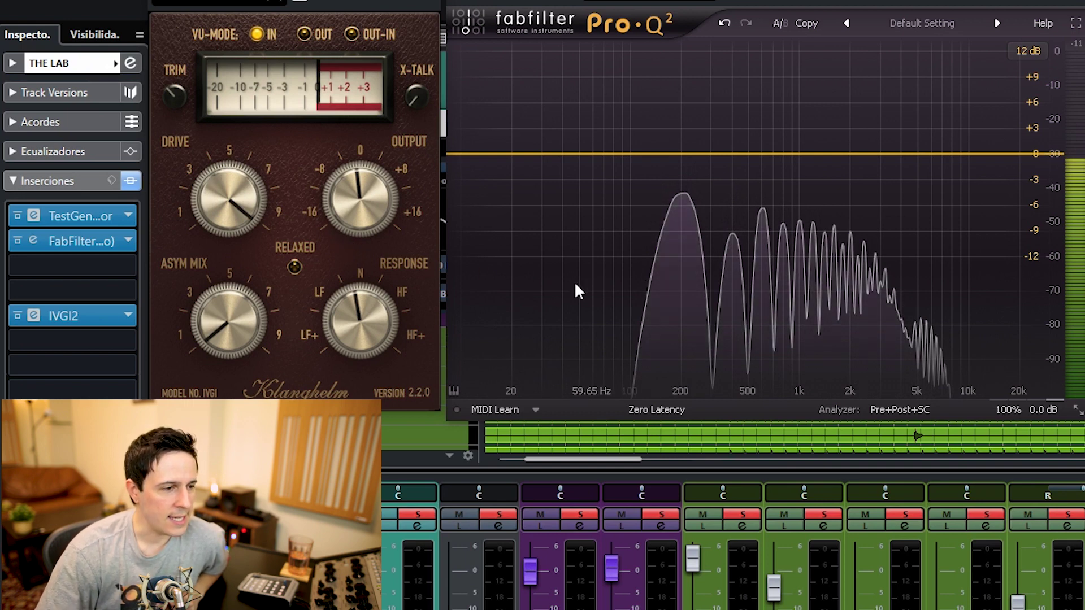
pyautogui.moveTo(243, 191); pyautogui.dragTo(237, 357)
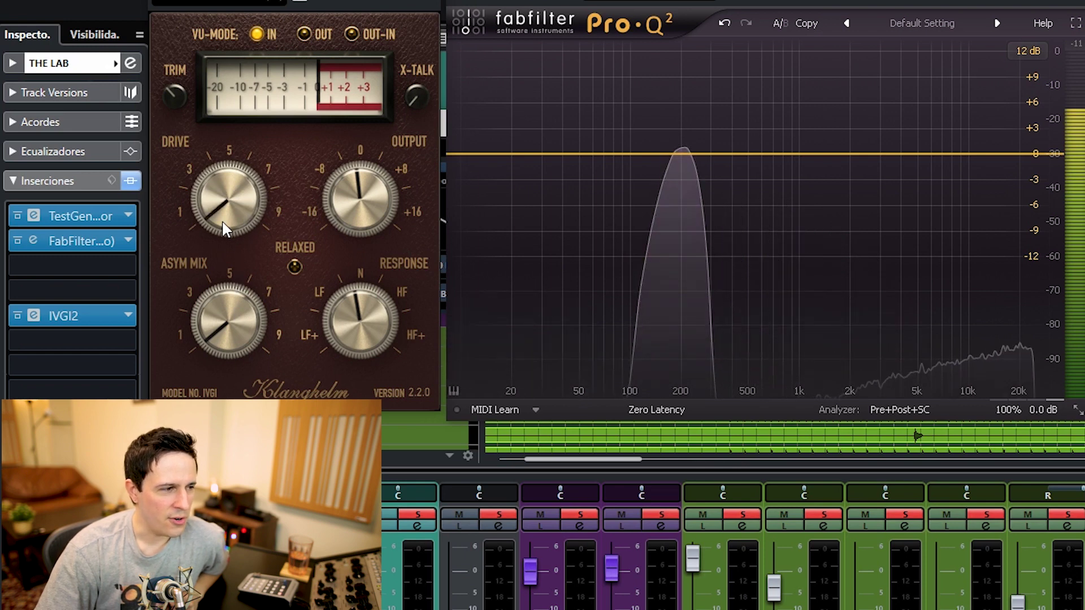
# Step: Raise IVGI2's Drive to about 7 and compare Asym Mix at maximum and back at minimum
pyautogui.moveTo(222, 220); pyautogui.dragTo(210, 140)
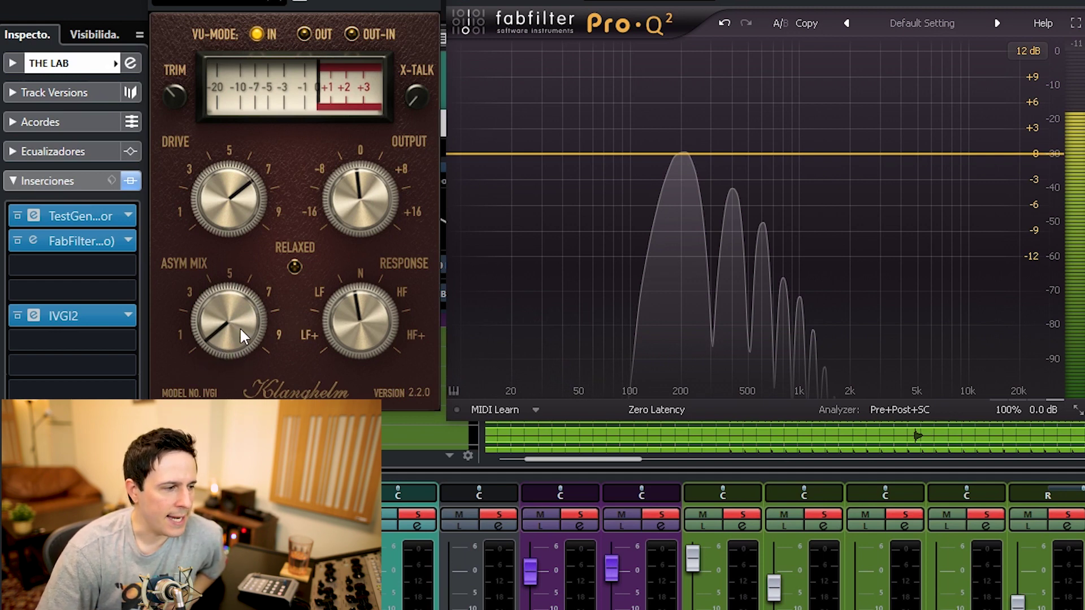
pyautogui.moveTo(228, 327); pyautogui.dragTo(243, 201)
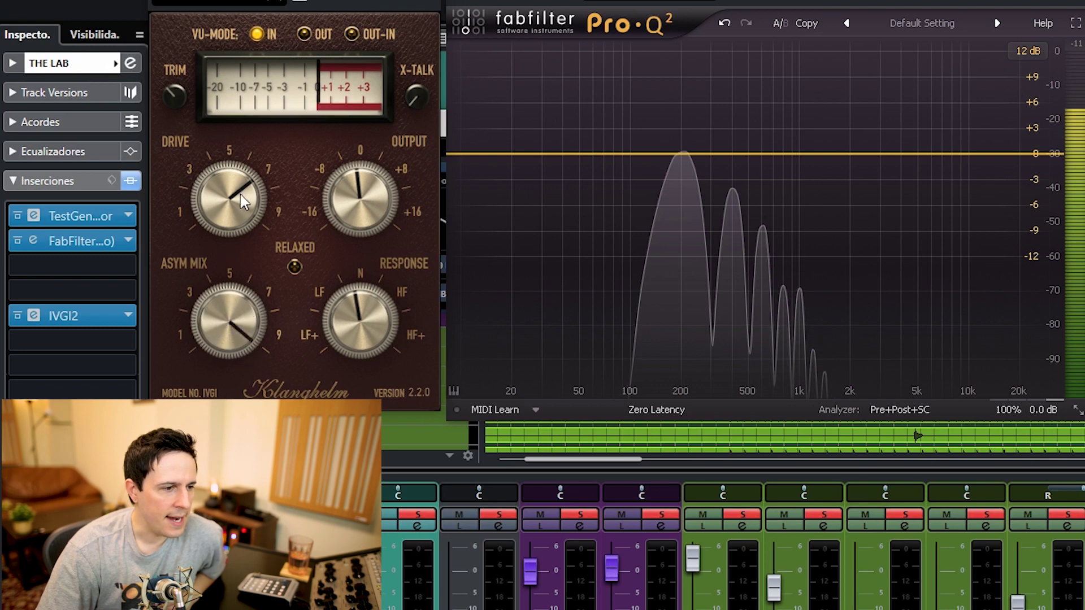
pyautogui.moveTo(250, 163); pyautogui.dragTo(209, 358)
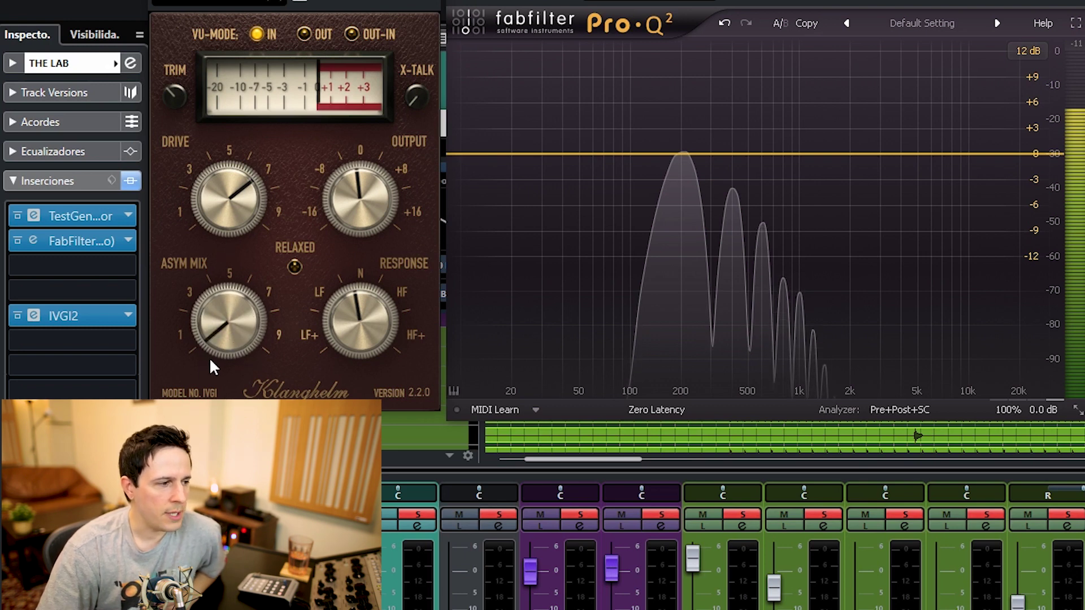
# Step: Raise IVGI2's Drive to maximum with Asym Mix at minimum
pyautogui.moveTo(221, 231); pyautogui.dragTo(227, 144)
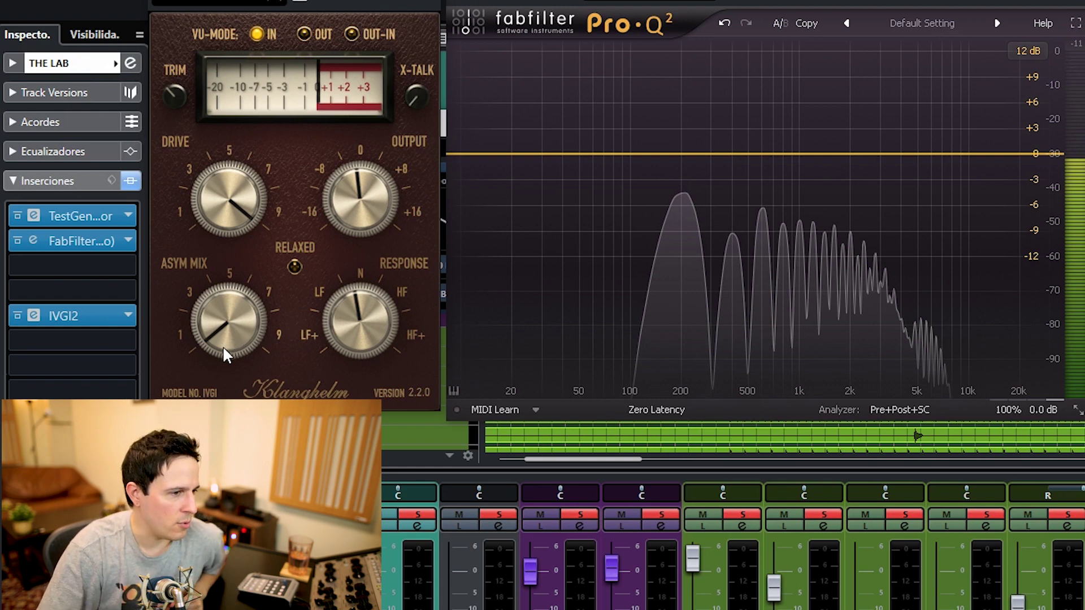
# Step: Raise IVGI2's Asym Mix from minimum to maximum while keeping Drive at maximum
pyautogui.moveTo(223, 346); pyautogui.dragTo(220, 196)
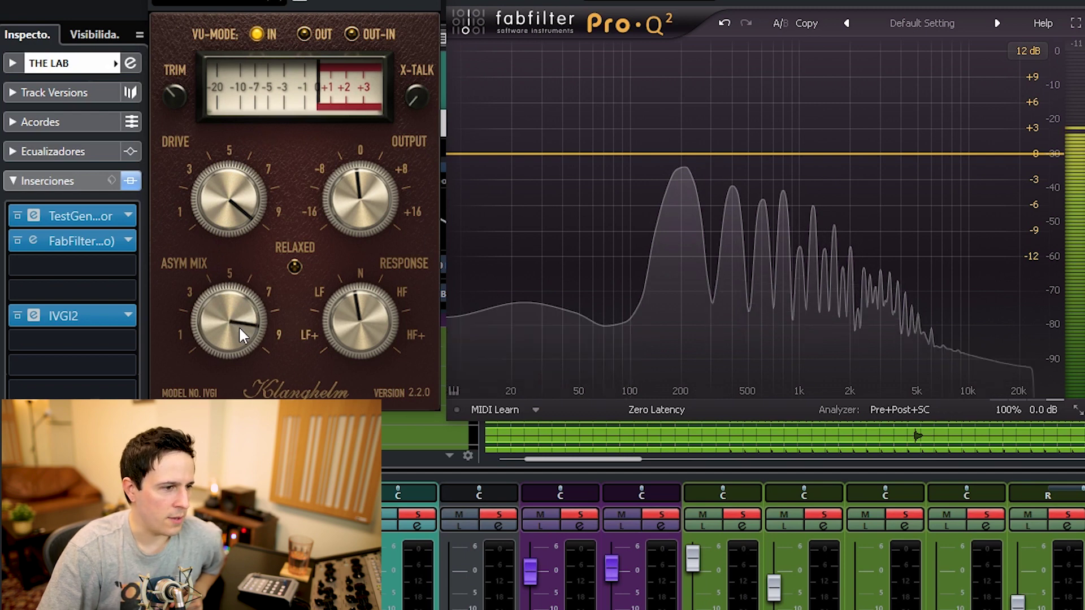
pyautogui.moveTo(238, 327); pyautogui.dragTo(287, 231)
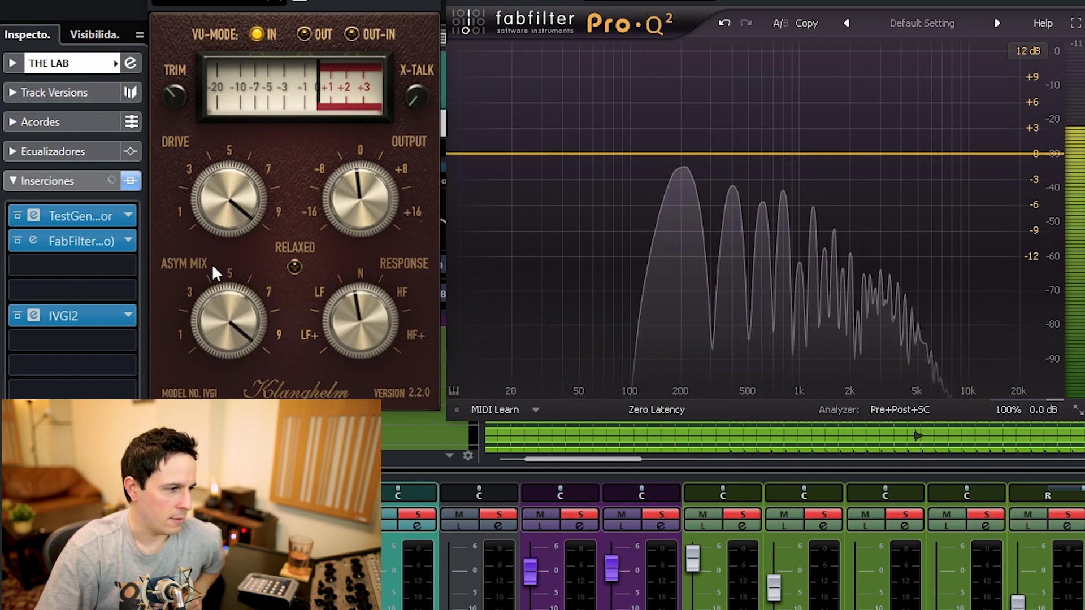
pyautogui.moveTo(231, 215); pyautogui.dragTo(244, 165)
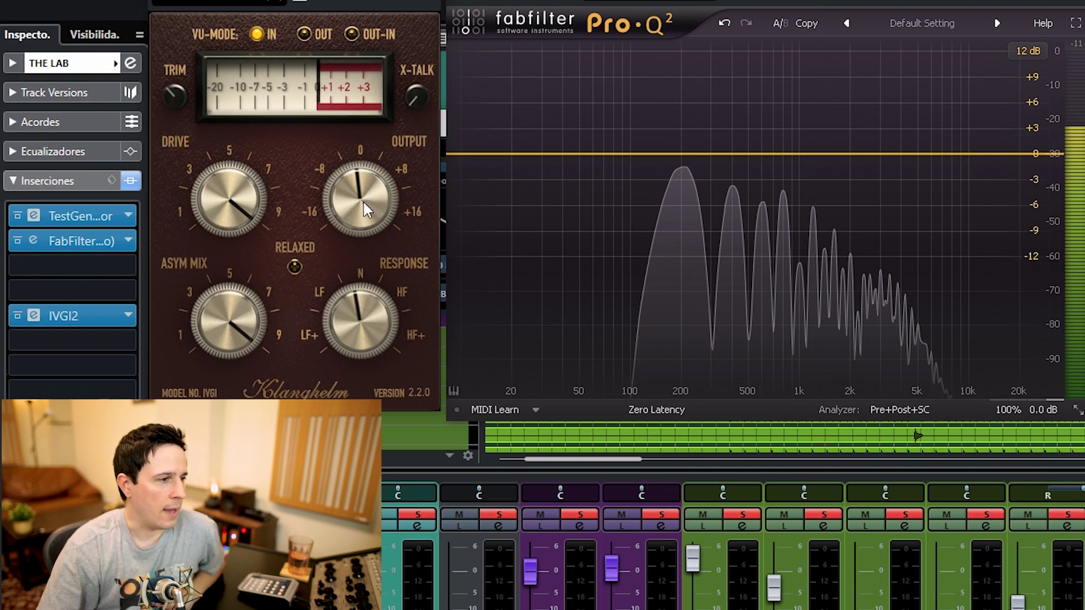
# Step: Switch IVGI2's VU-Mode to OUT-IN and raise Output until the VU needle sits at about 0
pyautogui.click(350, 34)
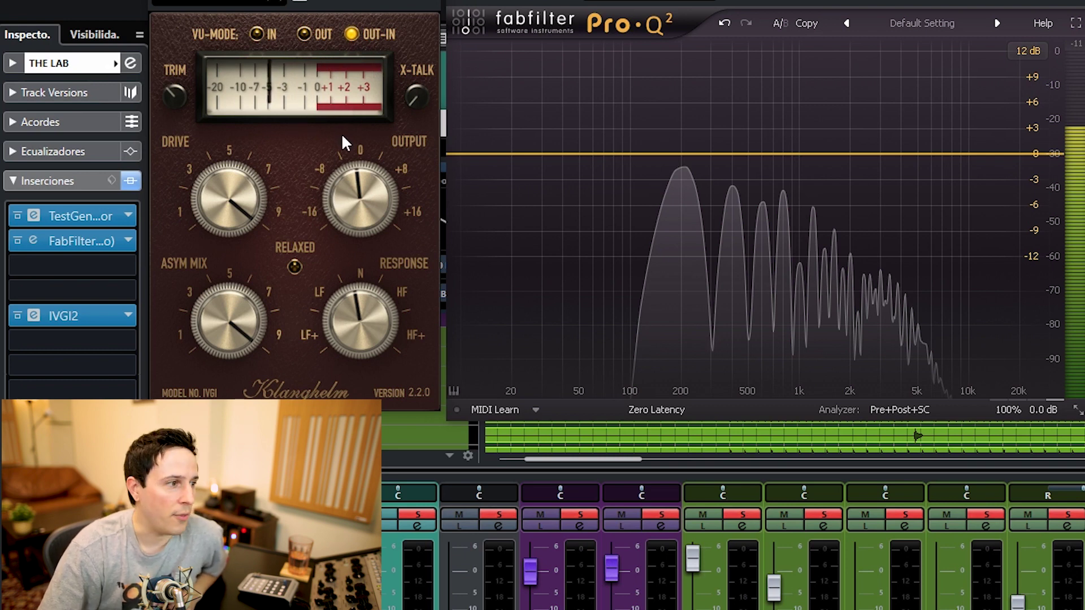
pyautogui.moveTo(353, 217); pyautogui.dragTo(353, 203)
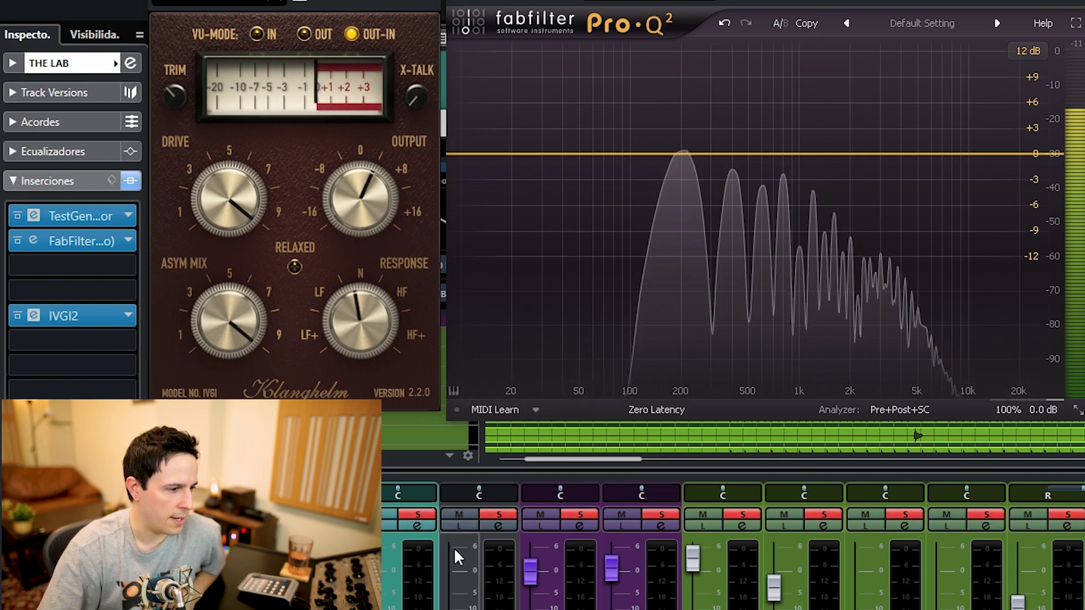
pyautogui.click(459, 598)
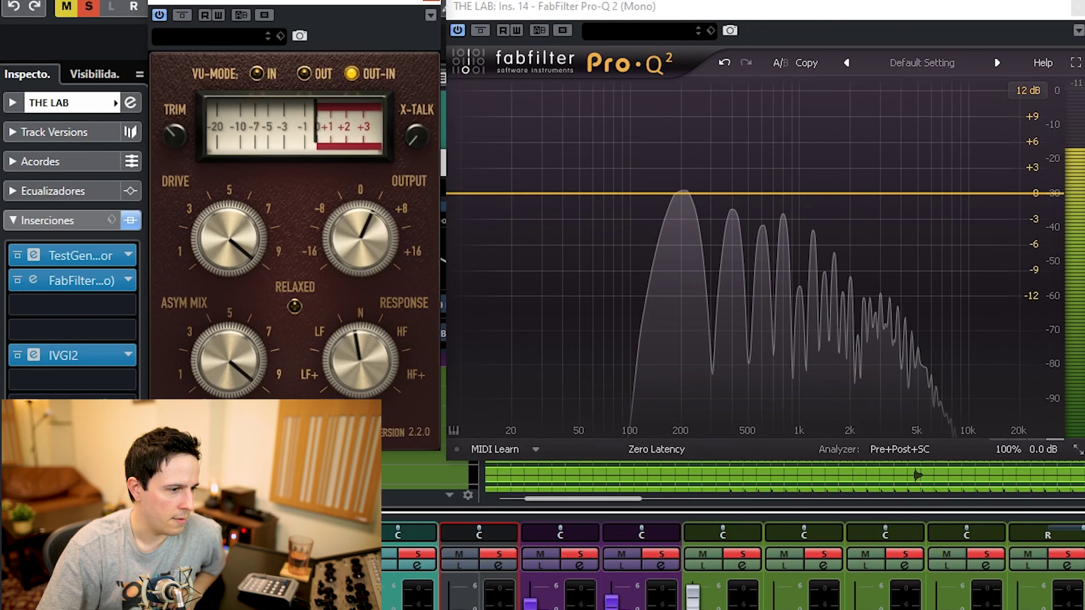
# Step: Toggle IVGI2's bypass on and off to compare the level-matched sine tone with and without saturation
pyautogui.click(180, 15)
pyautogui.click(181, 14)
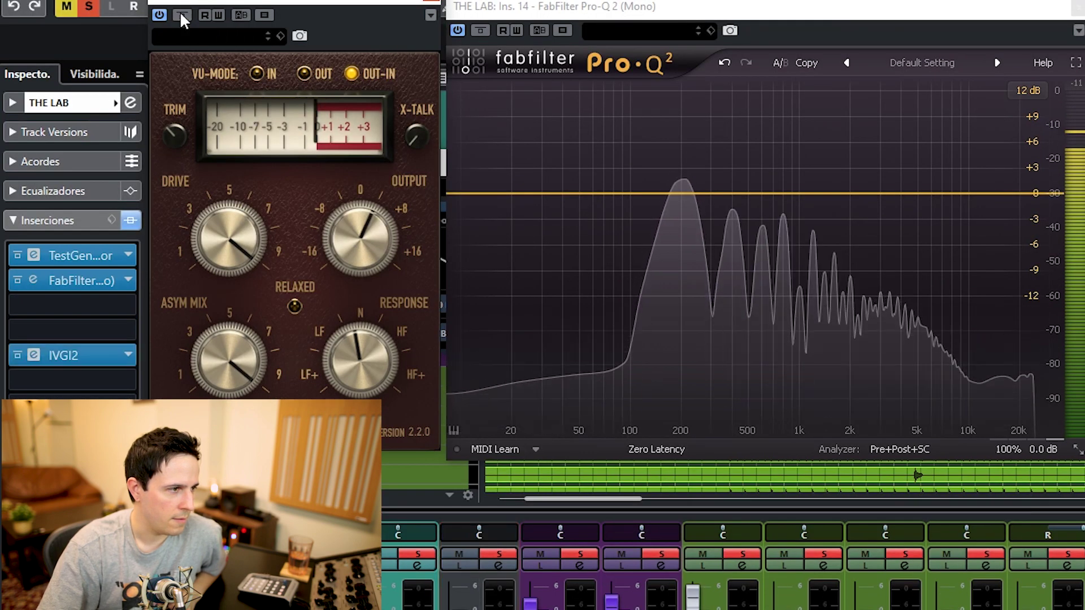
pyautogui.click(181, 14)
pyautogui.click(181, 14)
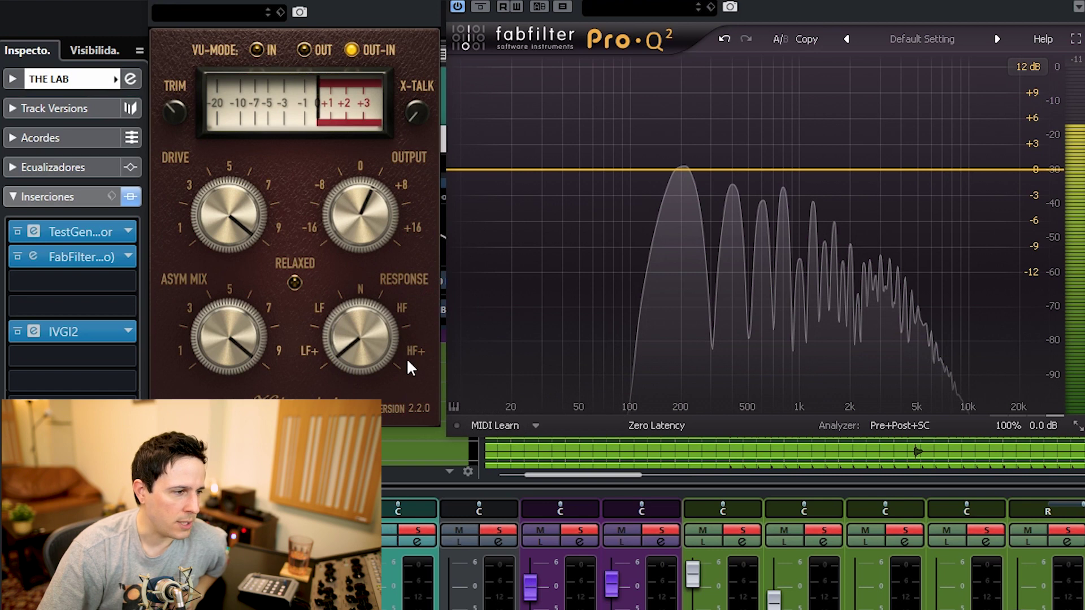
# Step: Turn IVGI2's Response from LF+ up to HF+, and close the Pro-Q 2, IVGI2 and TestGenerator windows
pyautogui.moveTo(343, 361); pyautogui.dragTo(361, 237)
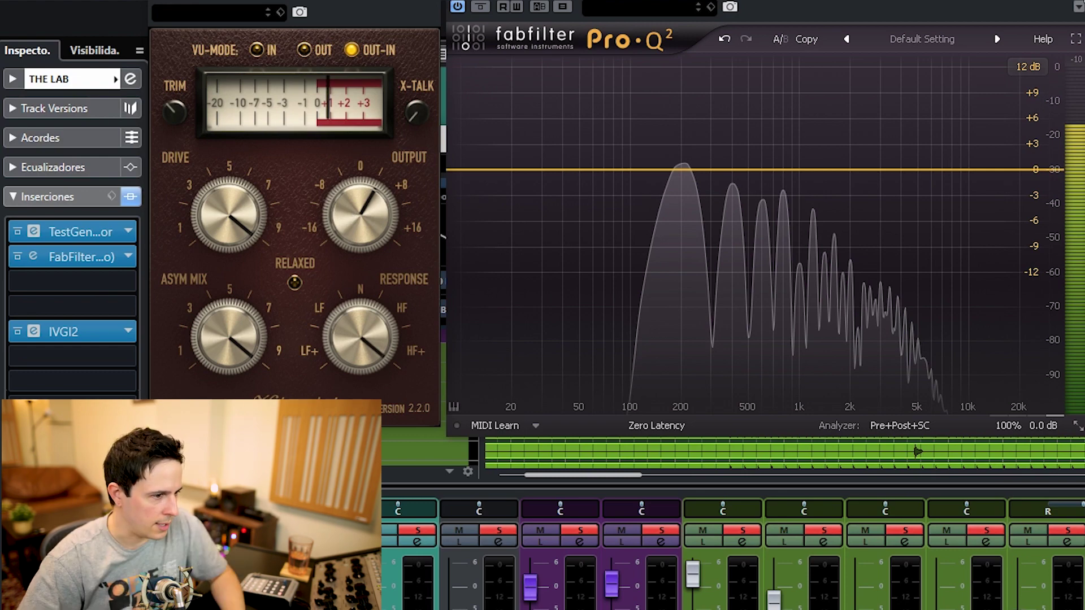
pyautogui.click(1079, 1)
pyautogui.click(430, 0)
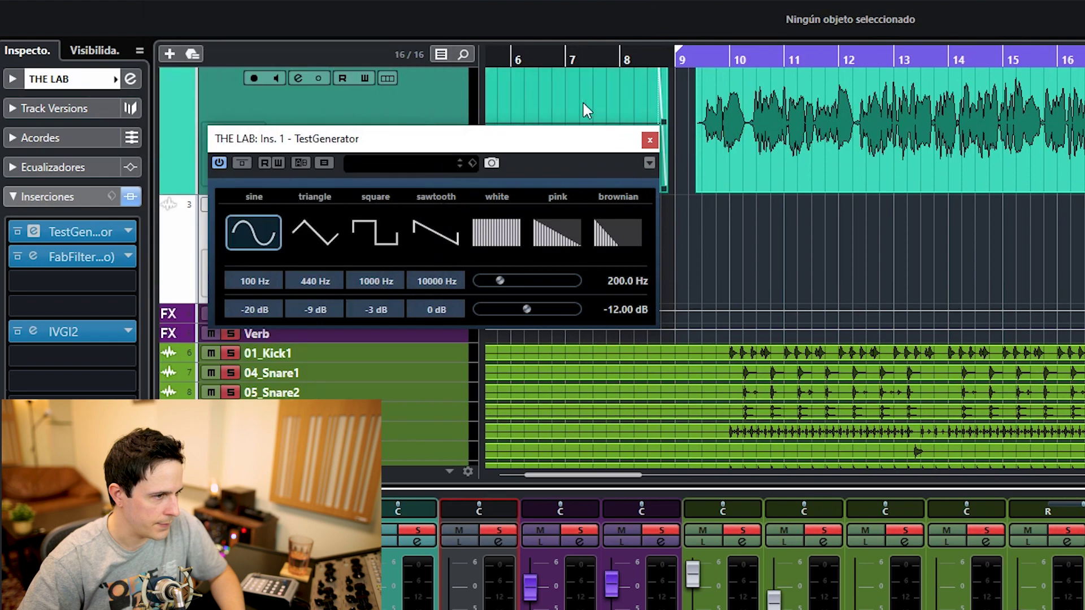
pyautogui.click(650, 140)
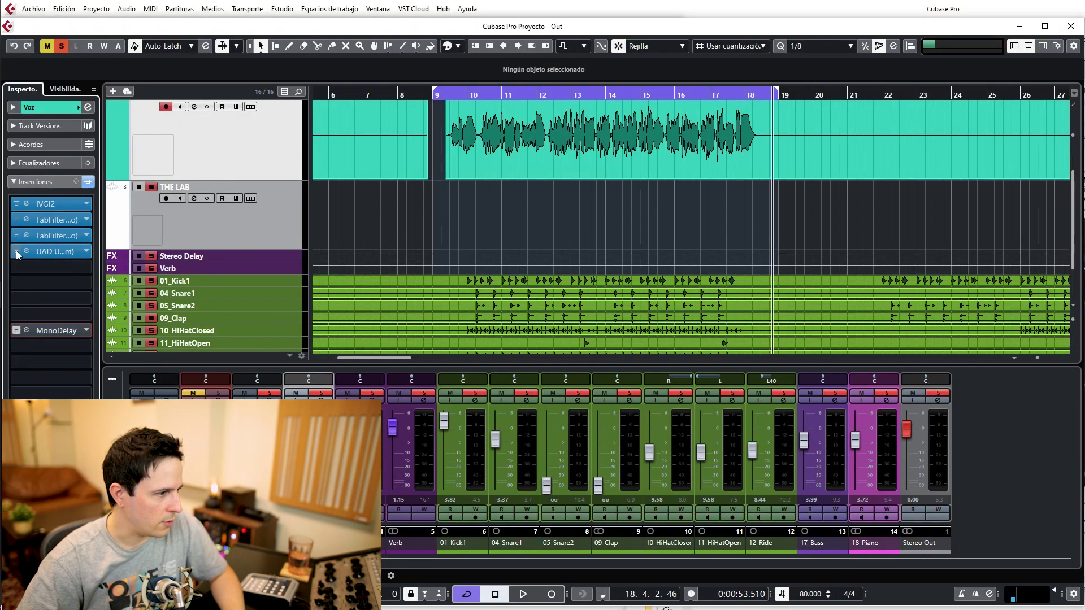
# Step: Bypass the UAD and both FabFilter inserts on the Voz track, and open its IVGI2 insert
pyautogui.click(16, 252)
pyautogui.click(17, 235)
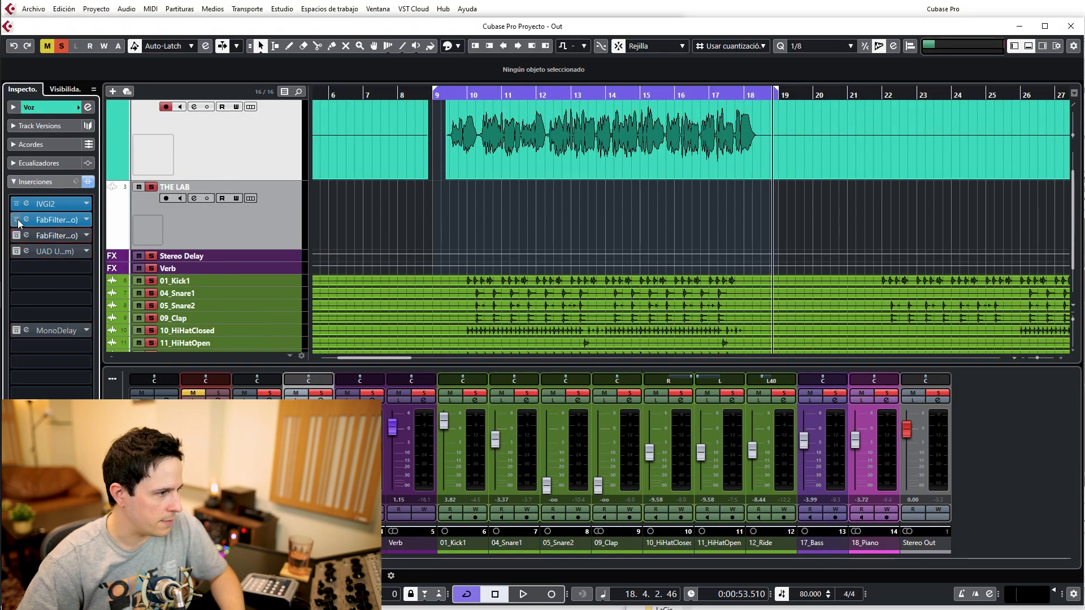
pyautogui.click(17, 220)
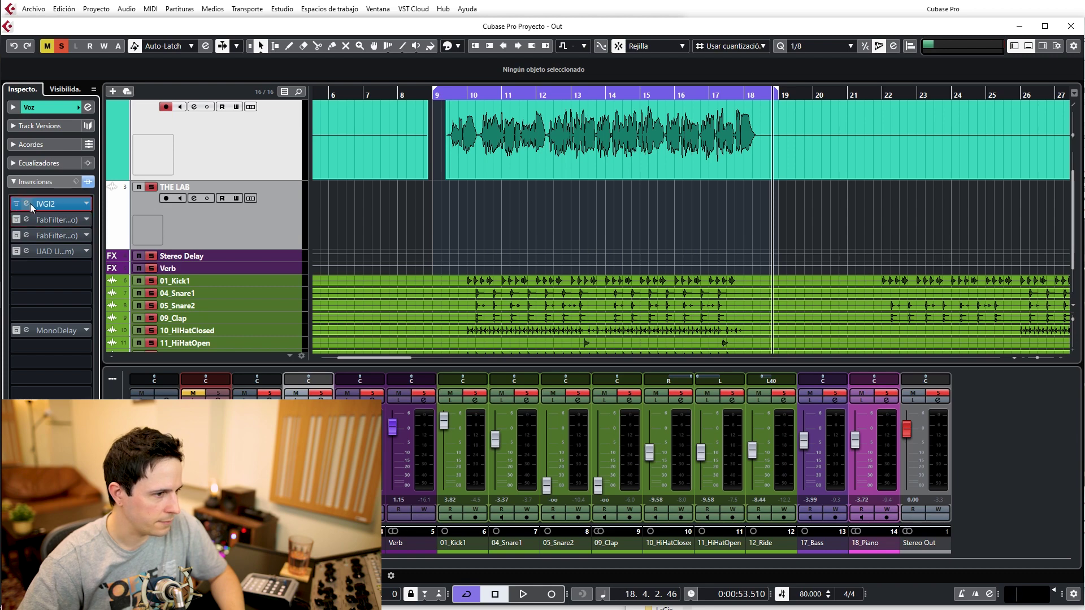
pyautogui.click(27, 204)
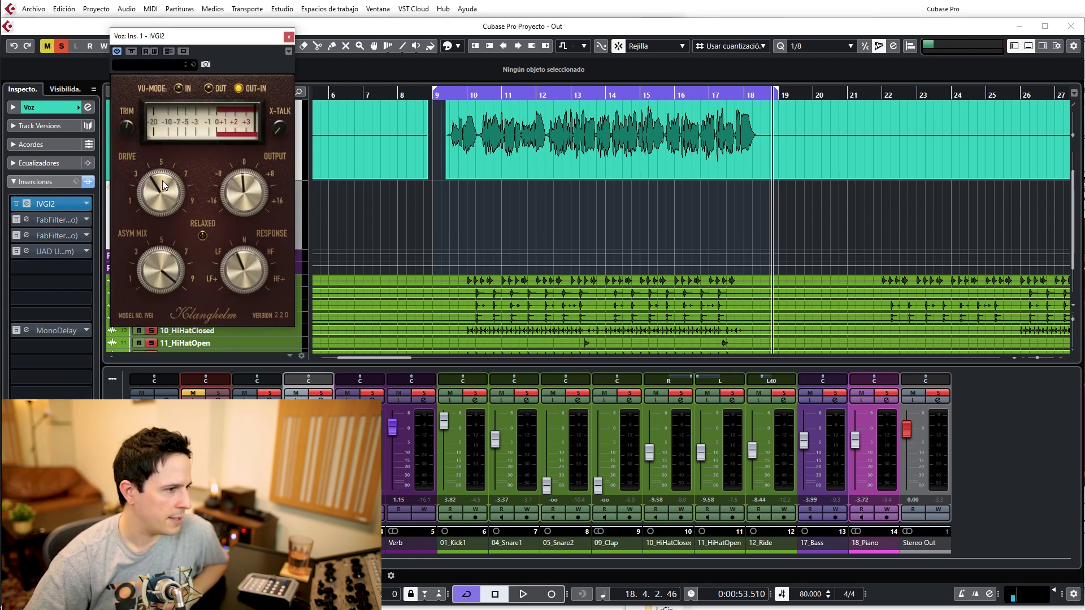
# Step: Set the vocal's IVGI2 to minimum Drive, Output 0, Asym Mix 5, Response N and VU-Mode IN
pyautogui.moveTo(162, 182); pyautogui.dragTo(146, 332)
pyautogui.moveTo(231, 186); pyautogui.dragTo(246, 181)
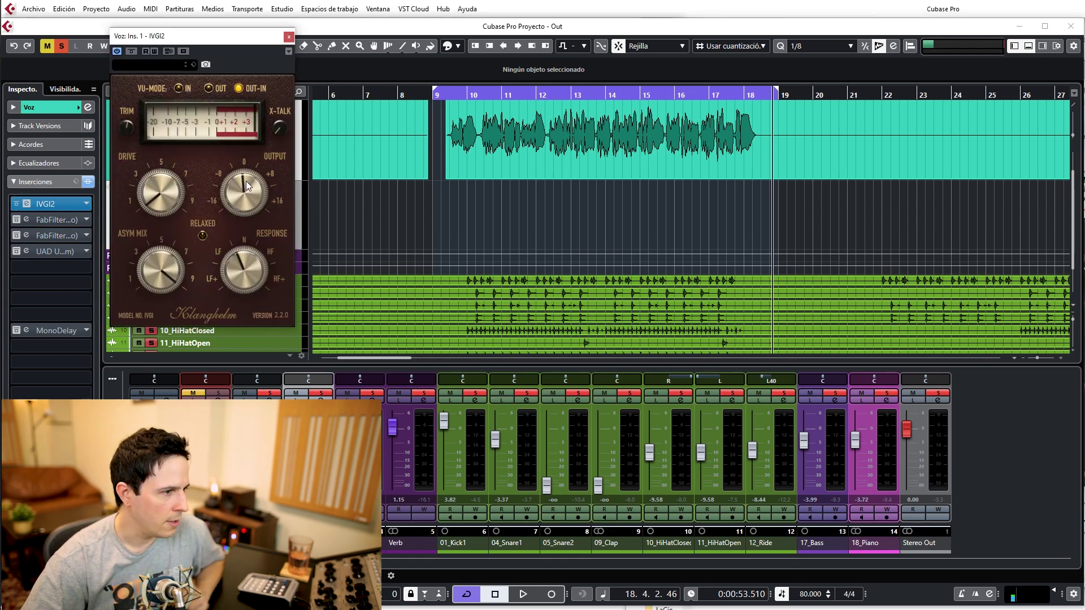
pyautogui.doubleClick(156, 276)
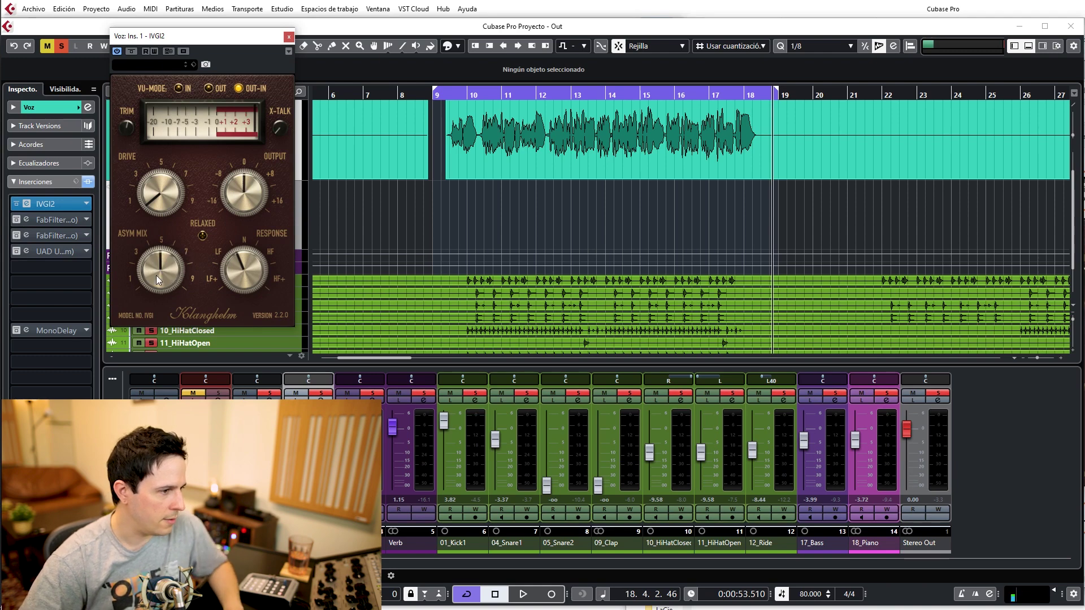
pyautogui.doubleClick(249, 272)
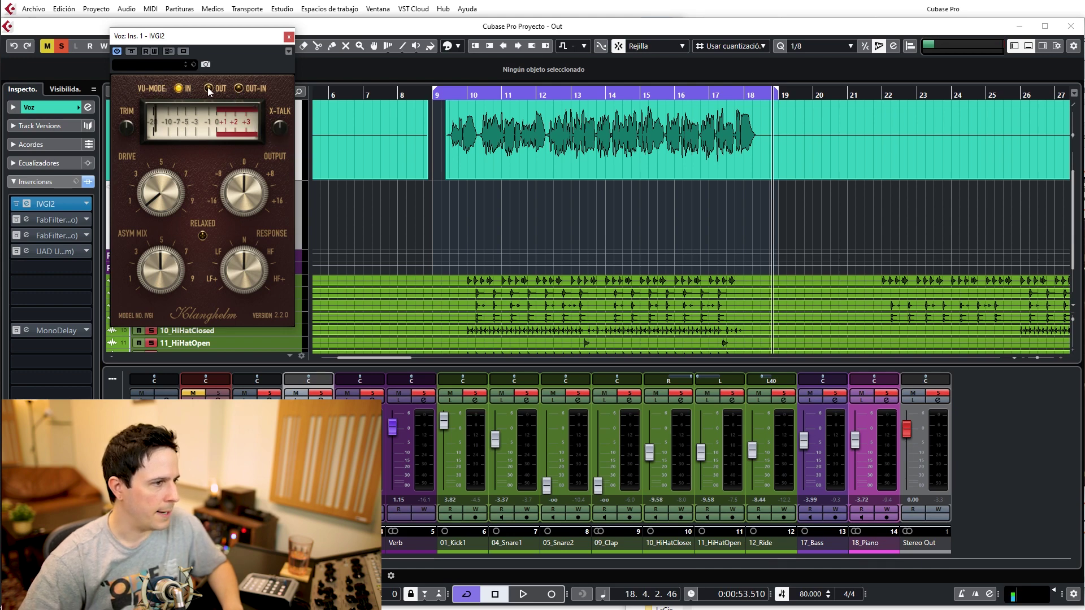
# Step: Play the vocal and disable the Voz channel's Verb and Stereo Delay sends, closing the channel settings
pyautogui.press('space')
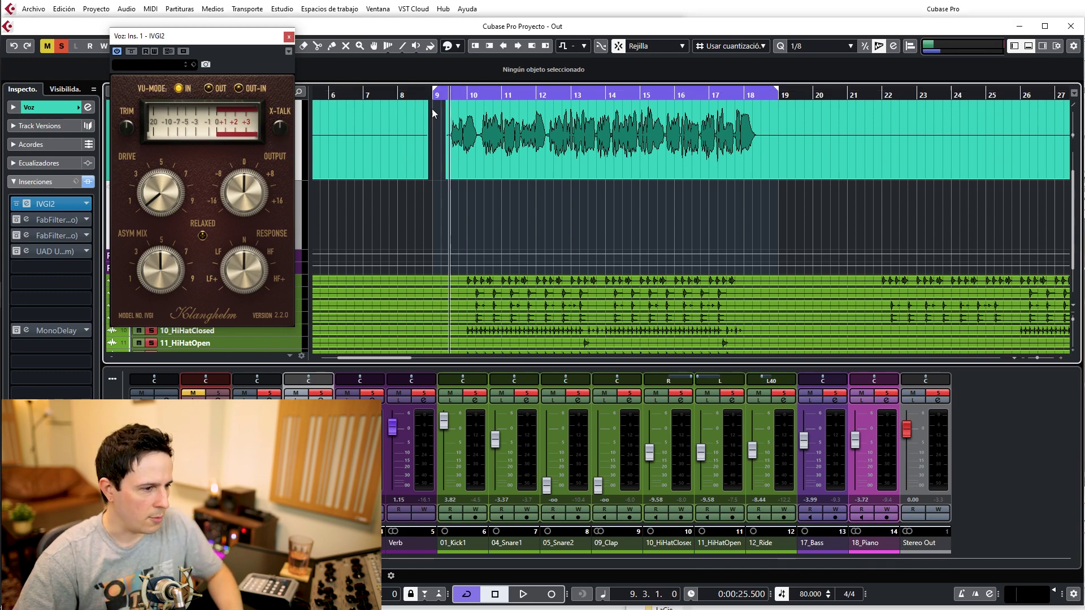
pyautogui.press('space')
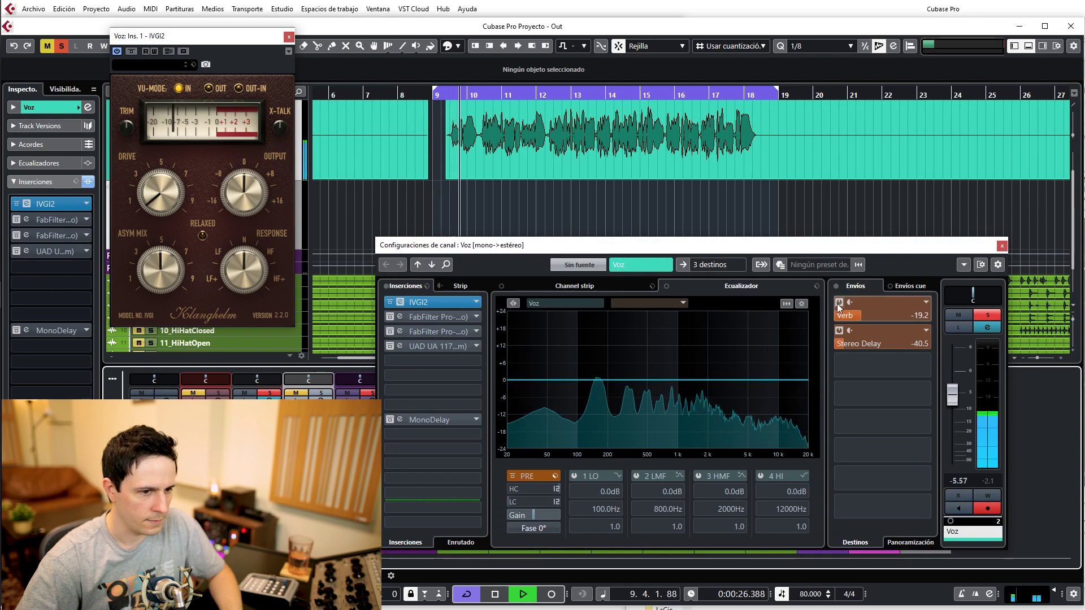
pyautogui.click(840, 303)
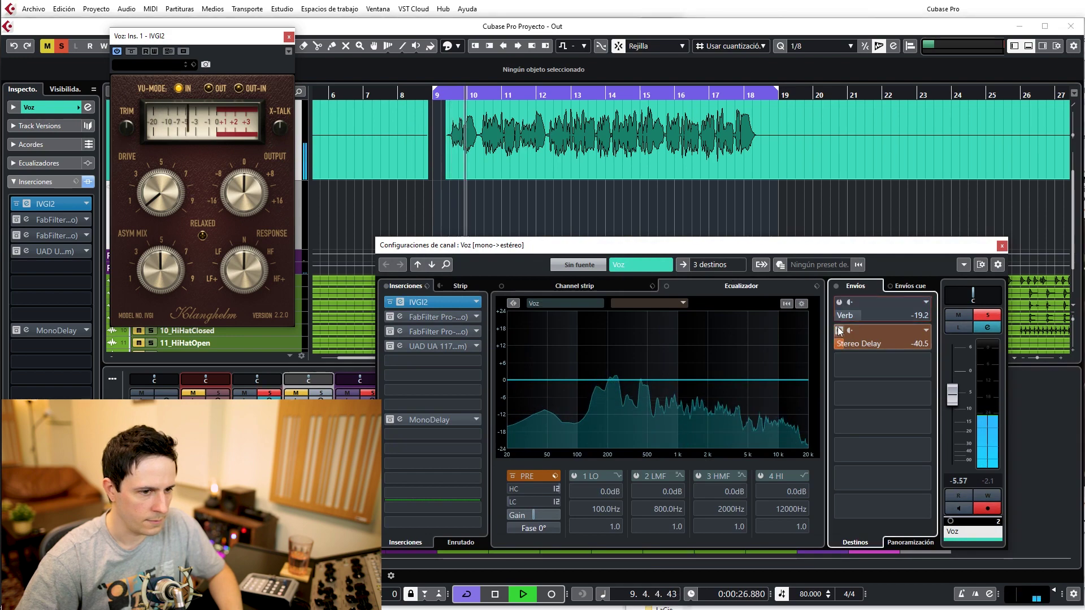
pyautogui.click(839, 331)
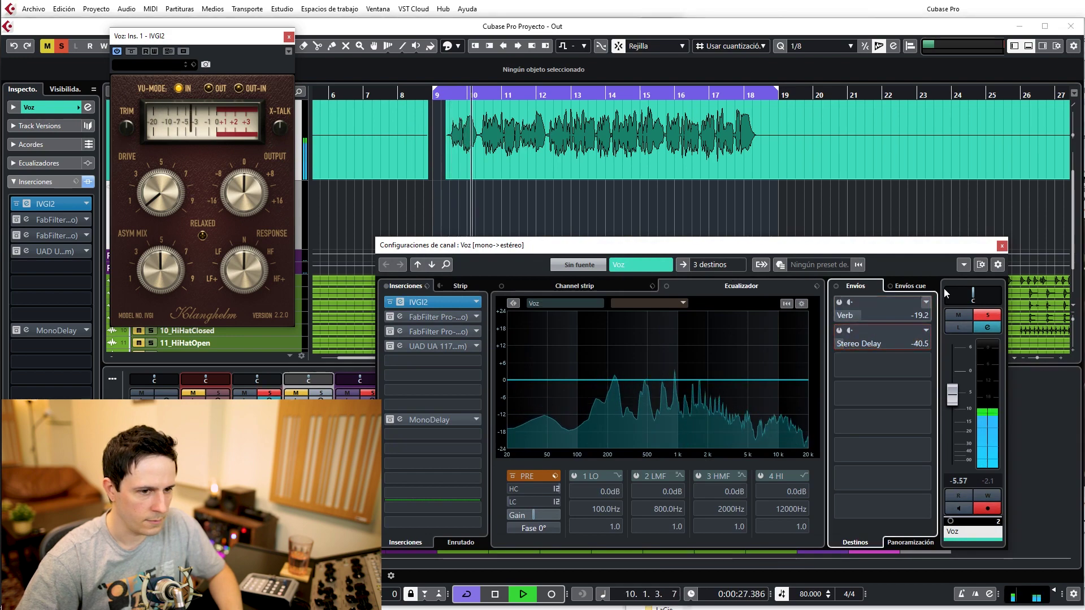
pyautogui.click(1002, 247)
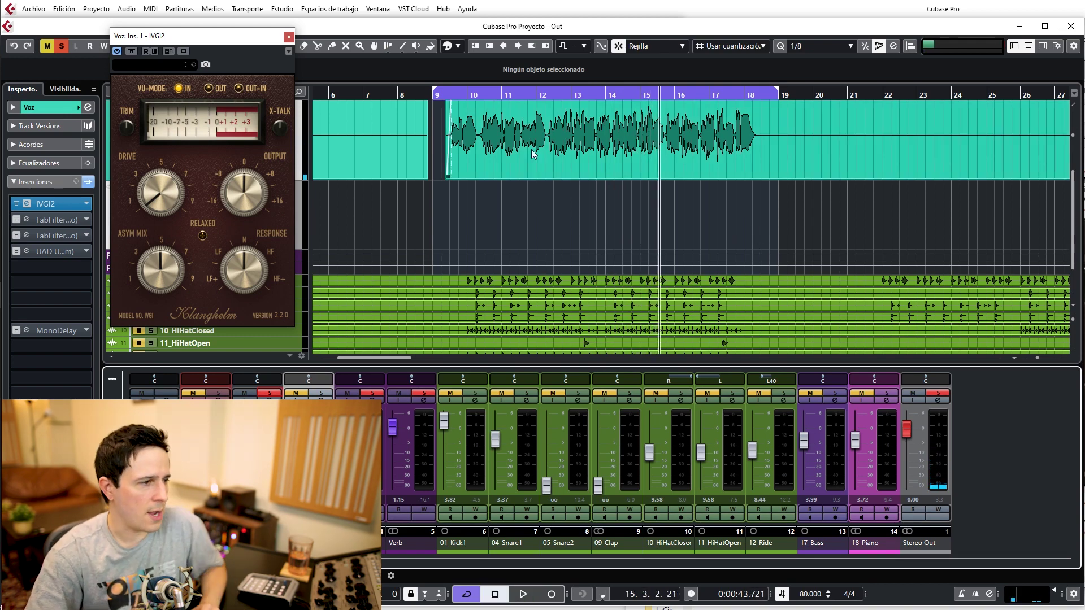
# Step: Play the vocal from near the end of bar 12 to check its input level on IVGI2's VU meter
pyautogui.click(567, 95)
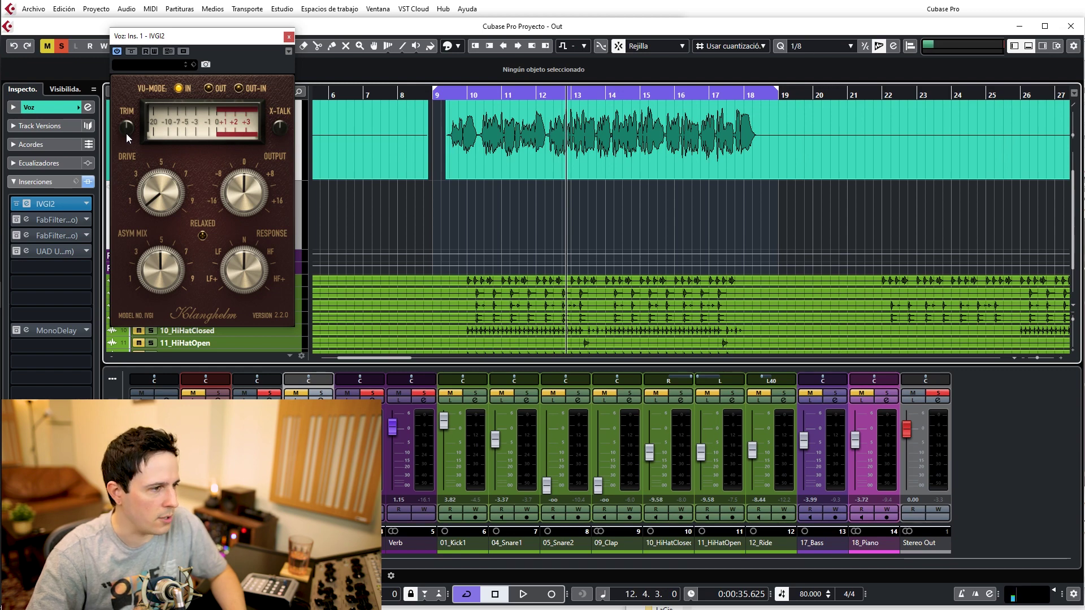
pyautogui.press('space')
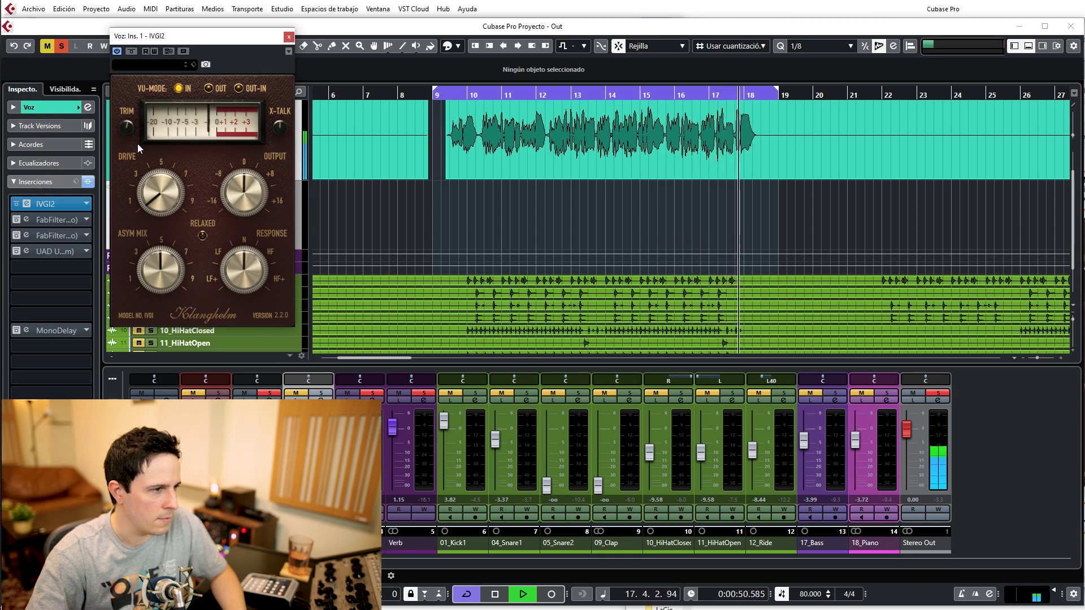
pyautogui.press('space')
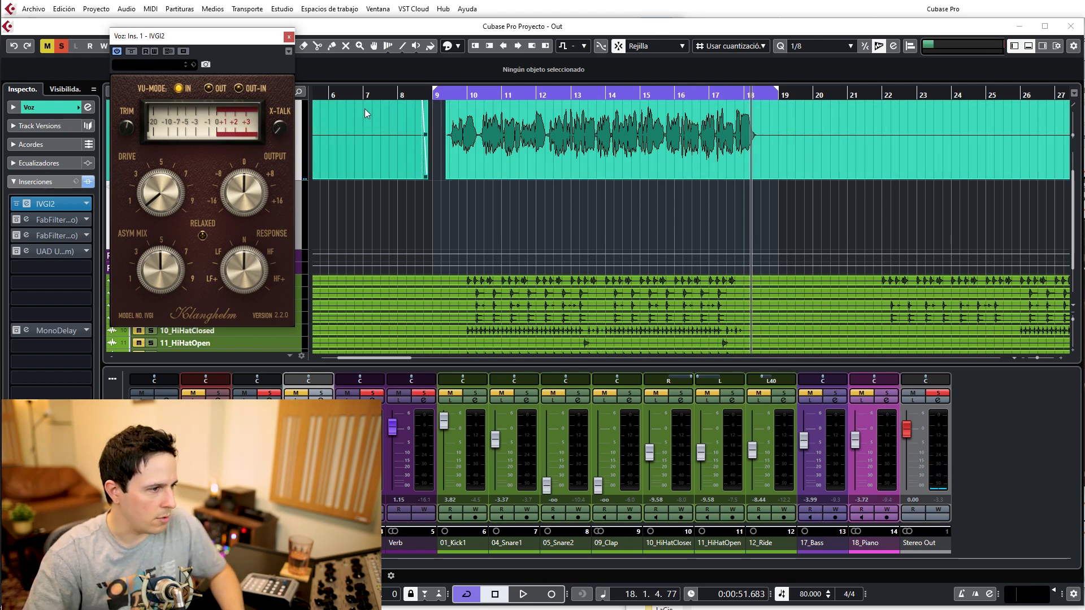
# Step: Play the vocal from bar 9 and raise IVGI2's Drive to about 4
pyautogui.click(452, 93)
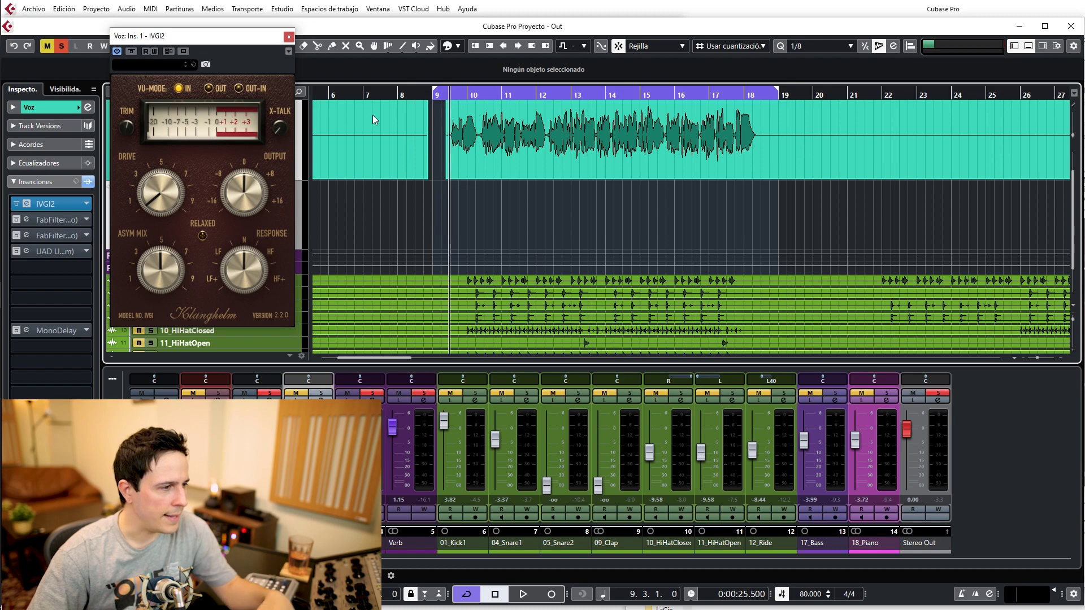
pyautogui.press('space')
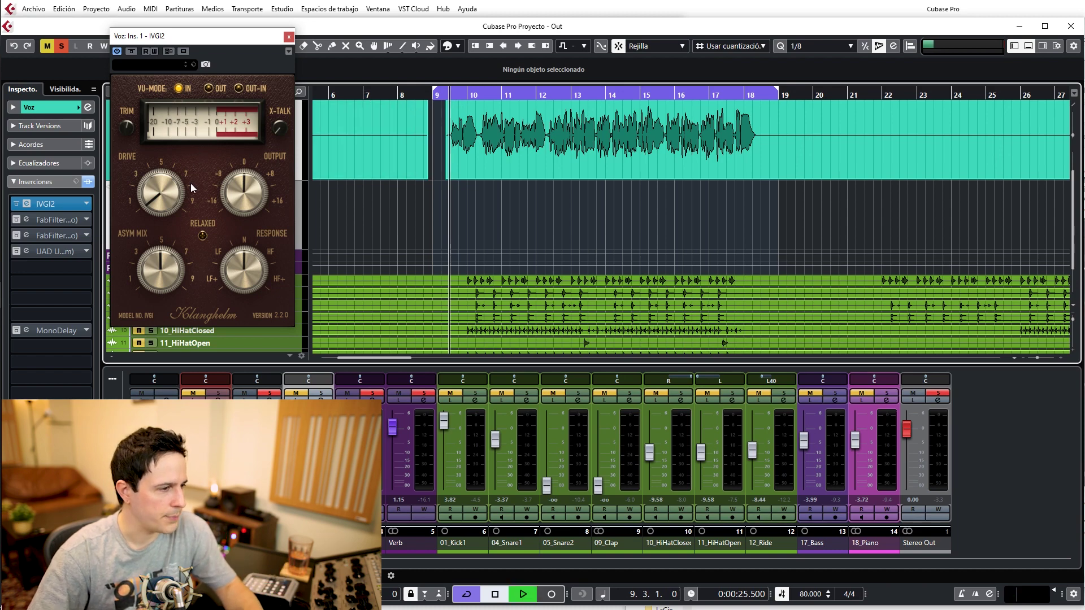
pyautogui.moveTo(155, 211); pyautogui.dragTo(154, 182)
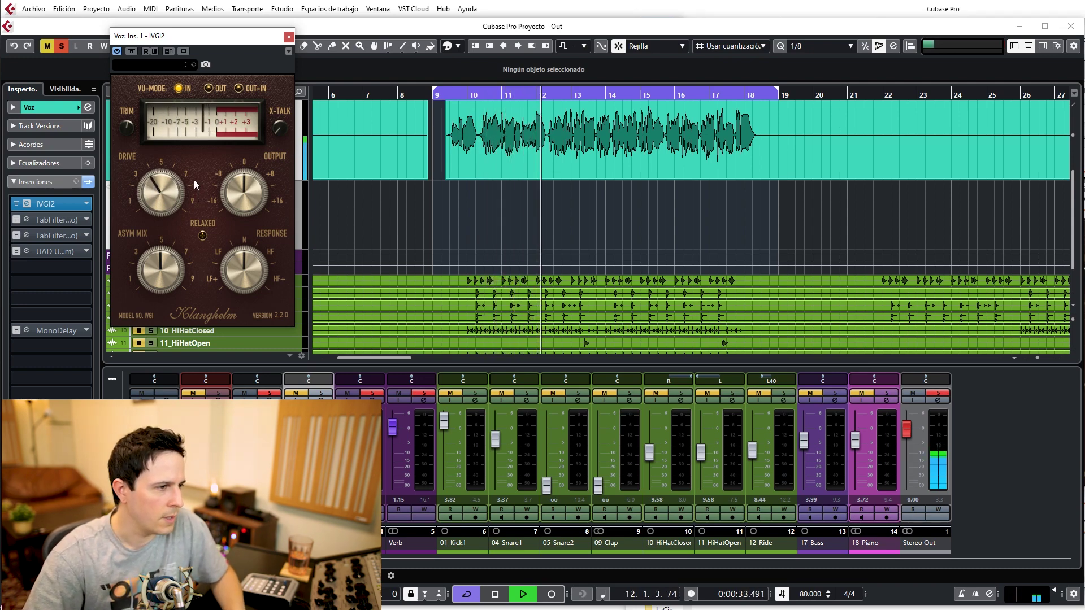
pyautogui.press('space')
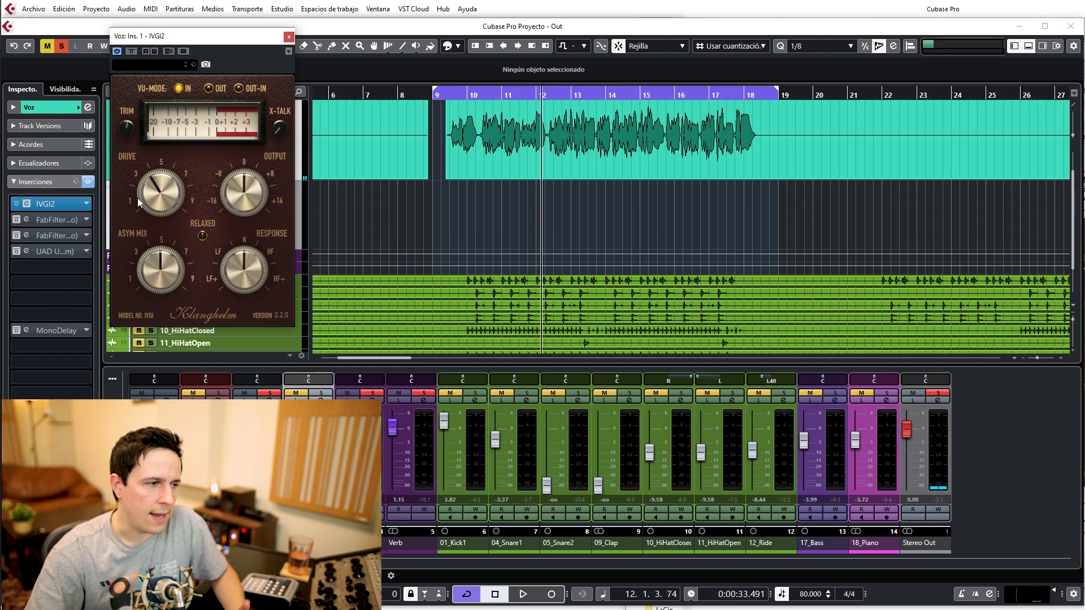
# Step: Switch IVGI2's VU-Mode to OUT-IN and compare the vocal with the plugin bypassed and active
pyautogui.click(239, 87)
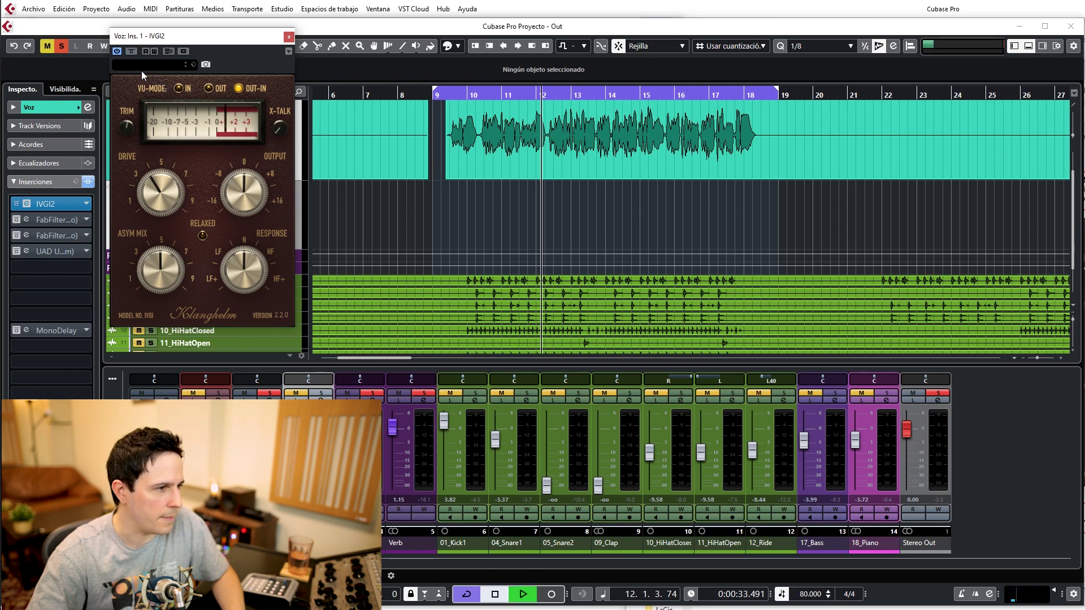
pyautogui.click(130, 52)
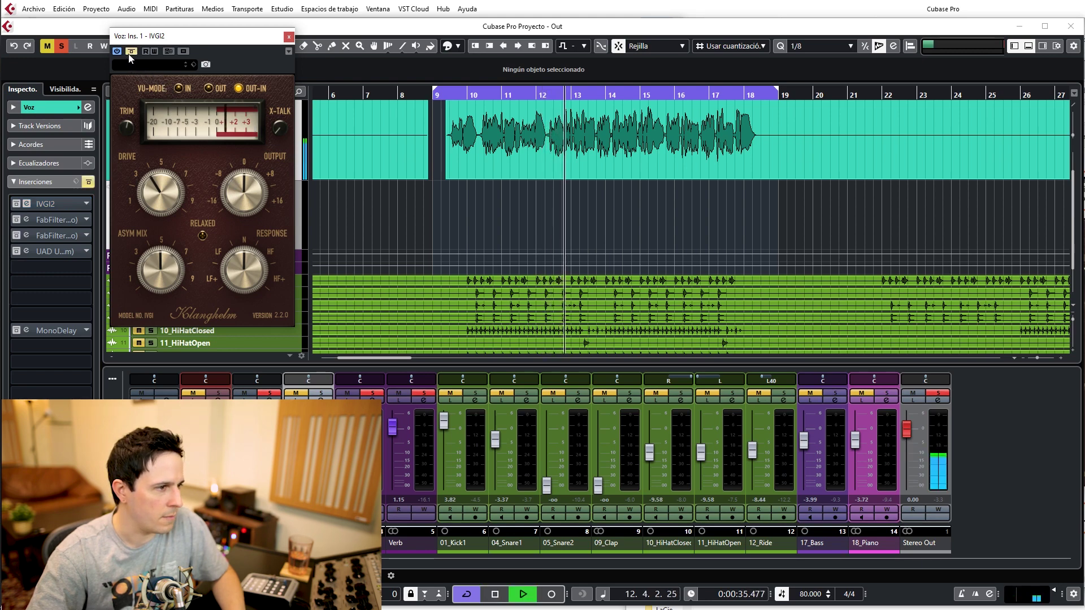
pyautogui.click(130, 52)
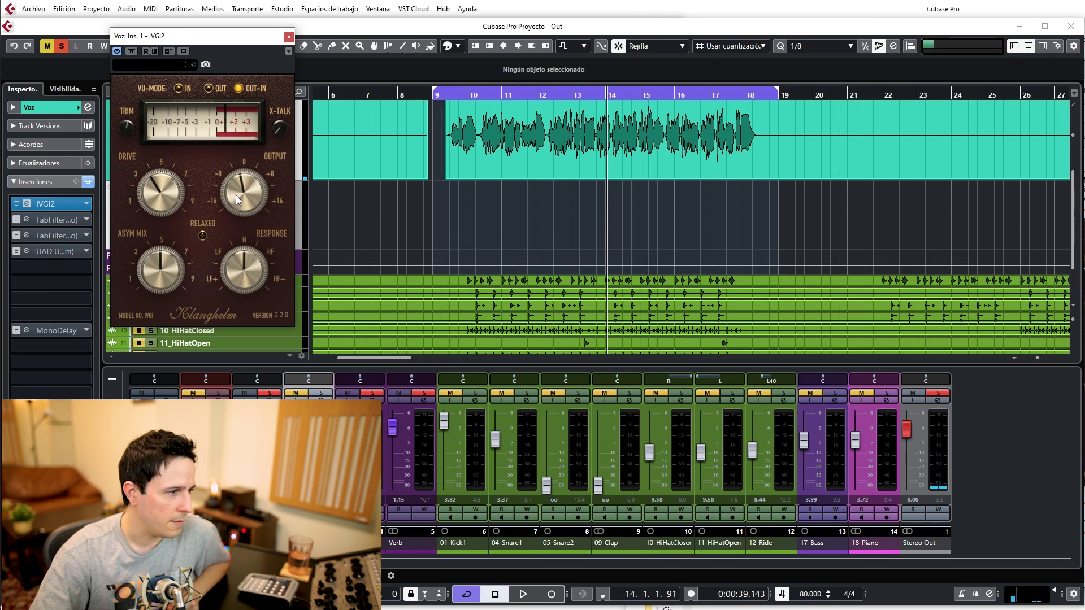
# Step: Fine-tune IVGI2's Output slightly below 0 during playback, and bypass the plugin with the playhead back at bar 9
pyautogui.press('space')
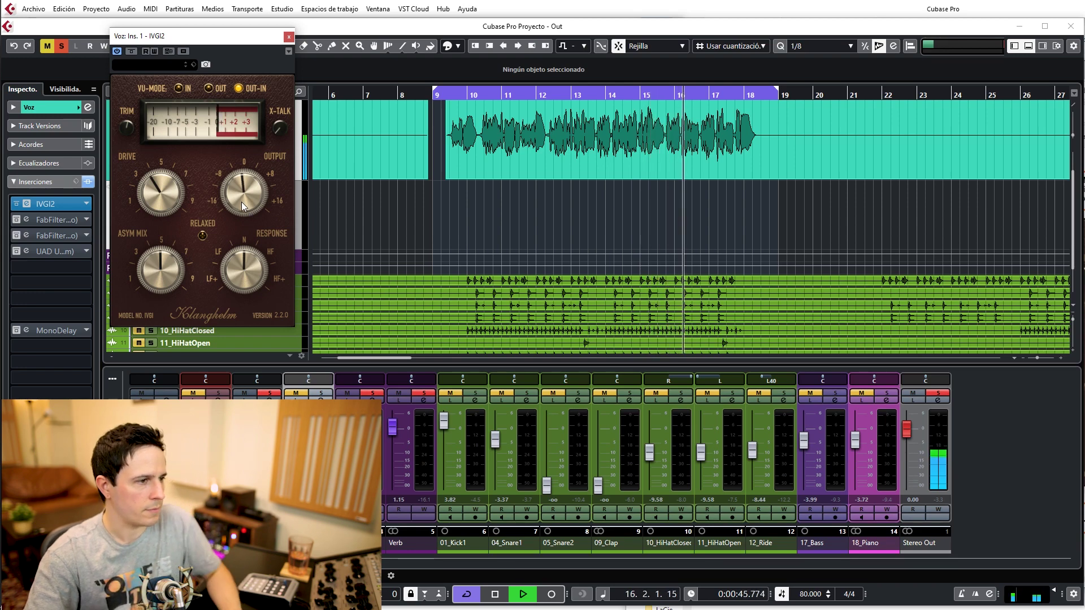
pyautogui.press('space')
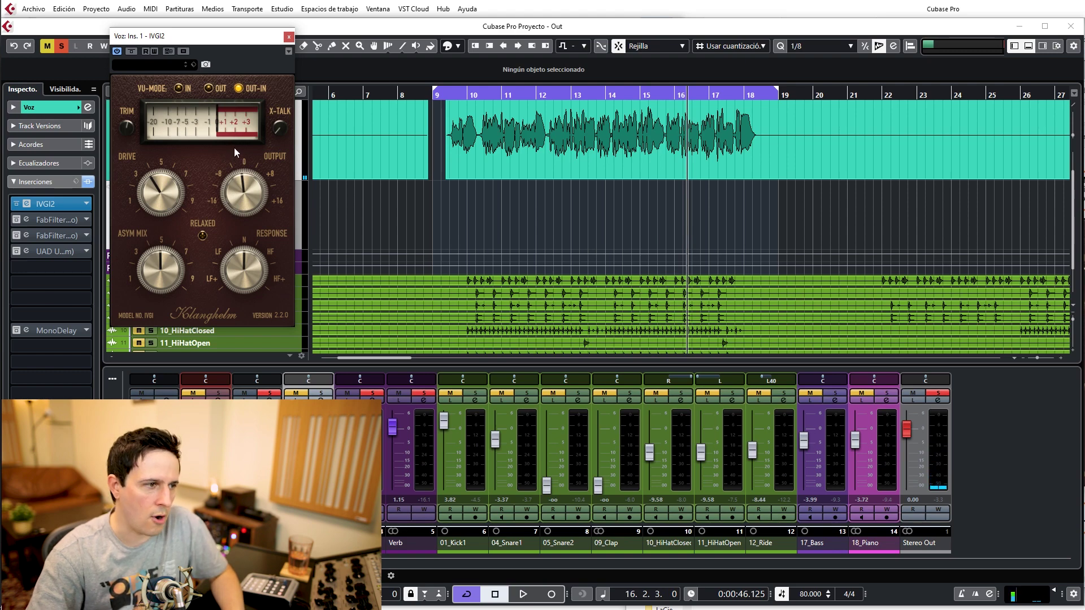
pyautogui.click(131, 51)
pyautogui.press('KP_1')
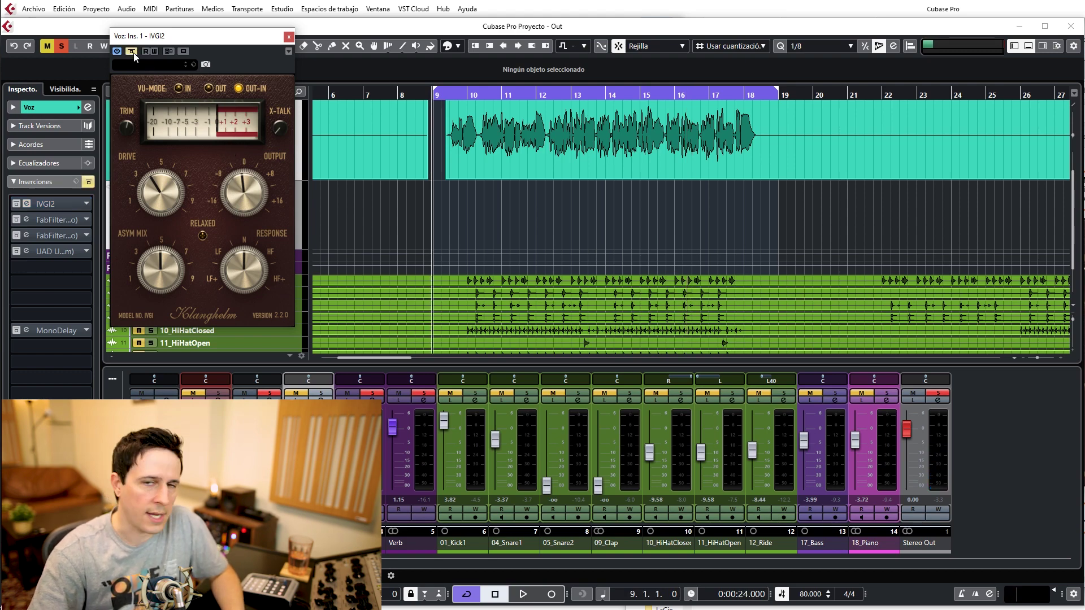
# Step: Play the vocal to hear IVGI2 bypassed and active, and raise its Drive to about 6.5 with Output at about 0
pyautogui.press('space')
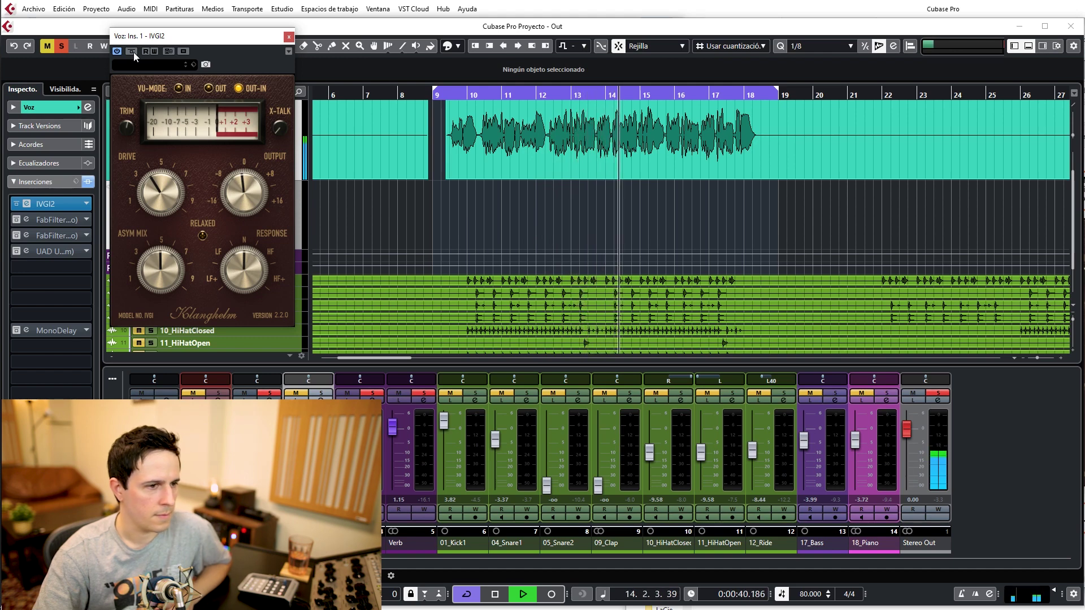
pyautogui.press('space')
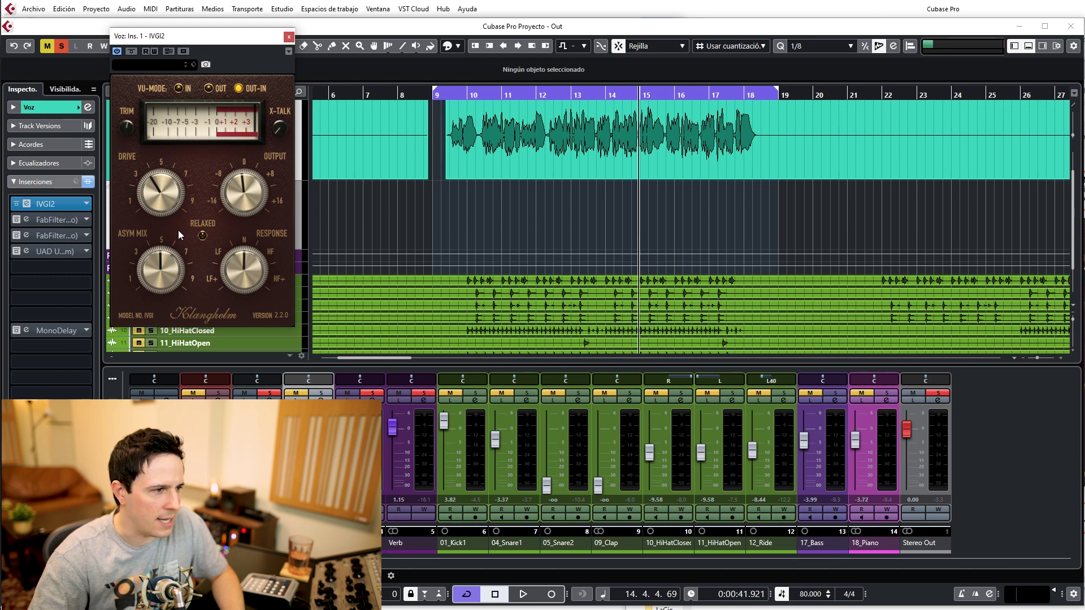
pyautogui.press('space')
pyautogui.moveTo(154, 199); pyautogui.dragTo(152, 176)
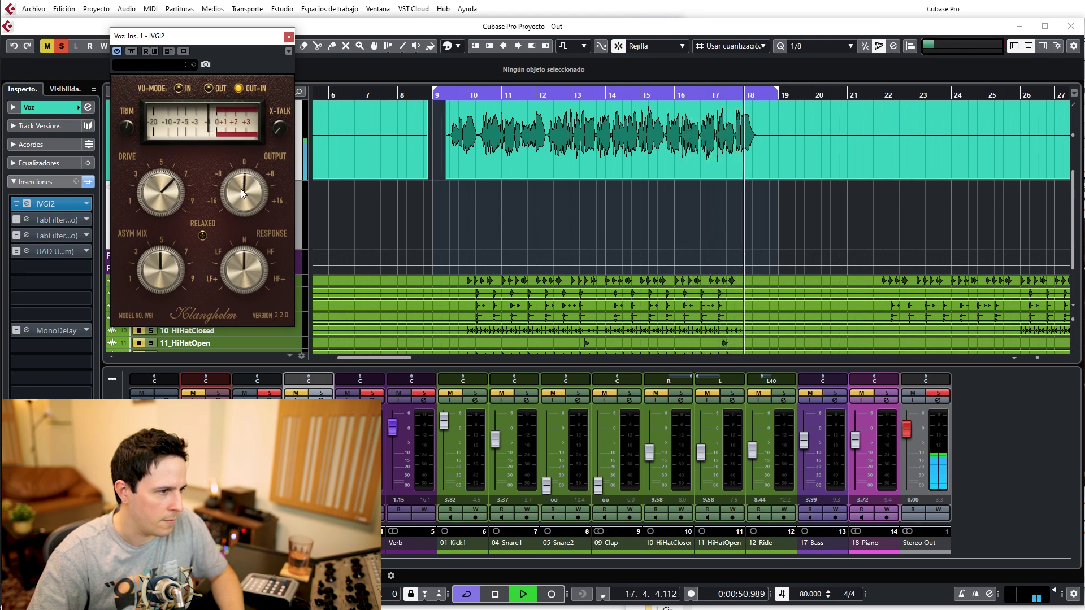
pyautogui.press('space')
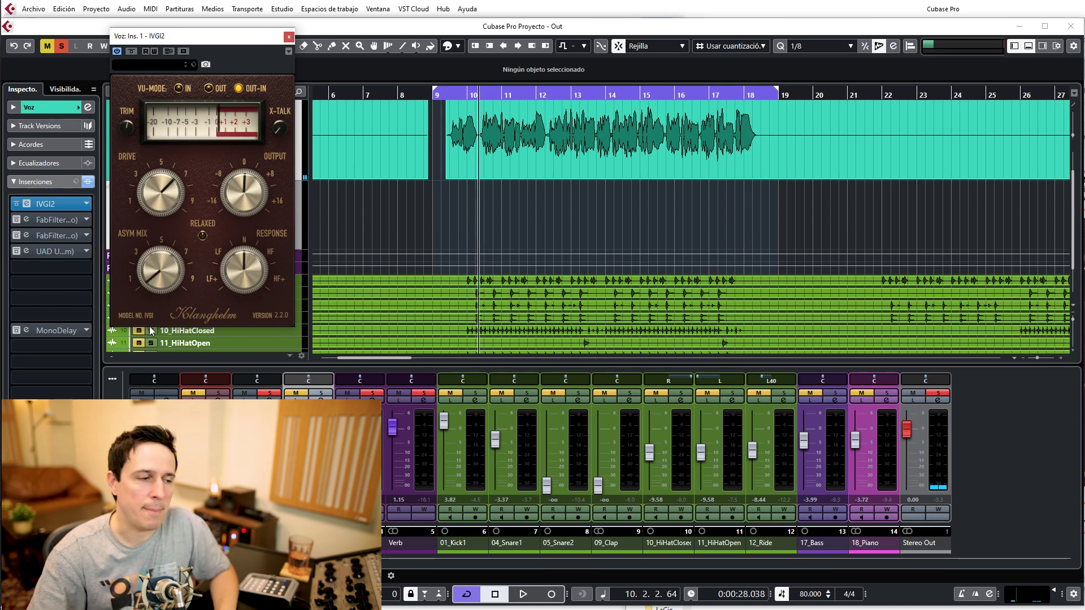
# Step: Compare IVGI2's ASYM MIX at minimum and maximum while playing the vocal, and leave it at maximum
pyautogui.press('space')
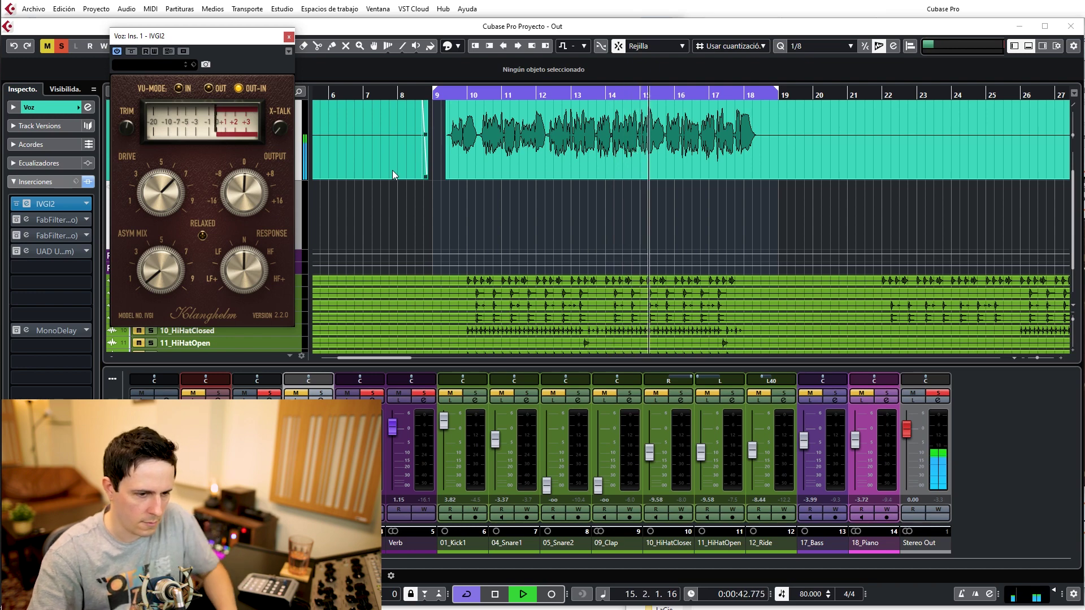
pyautogui.press('space')
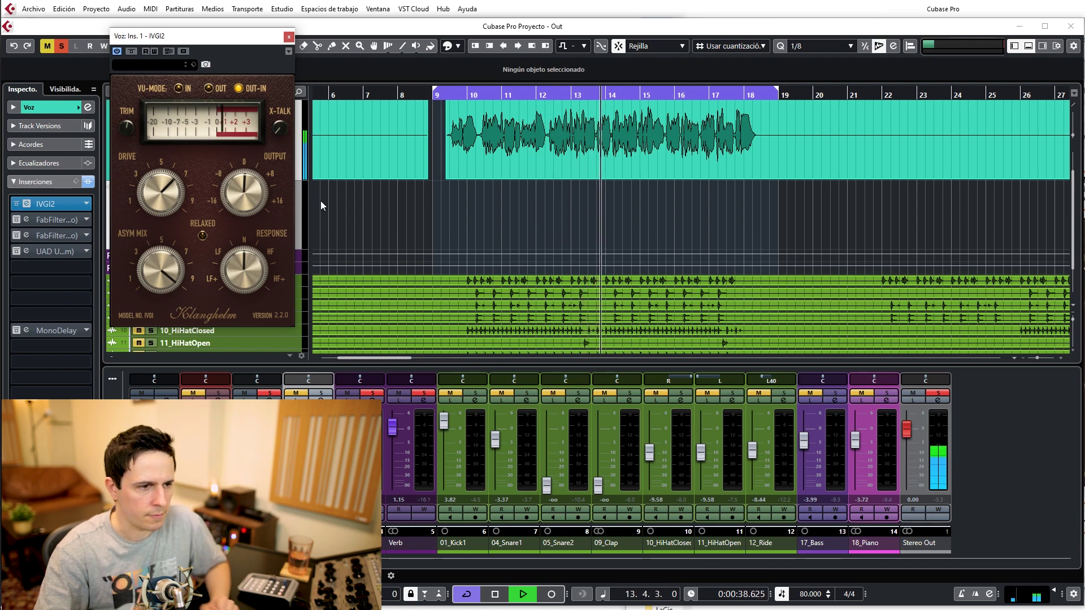
pyautogui.press('space')
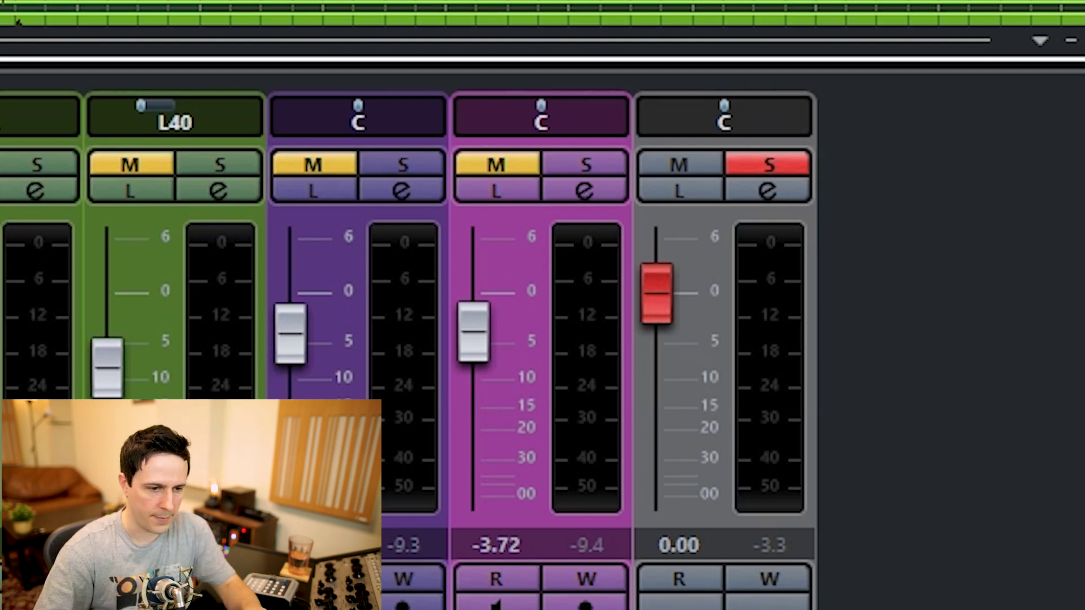
pyautogui.press('space')
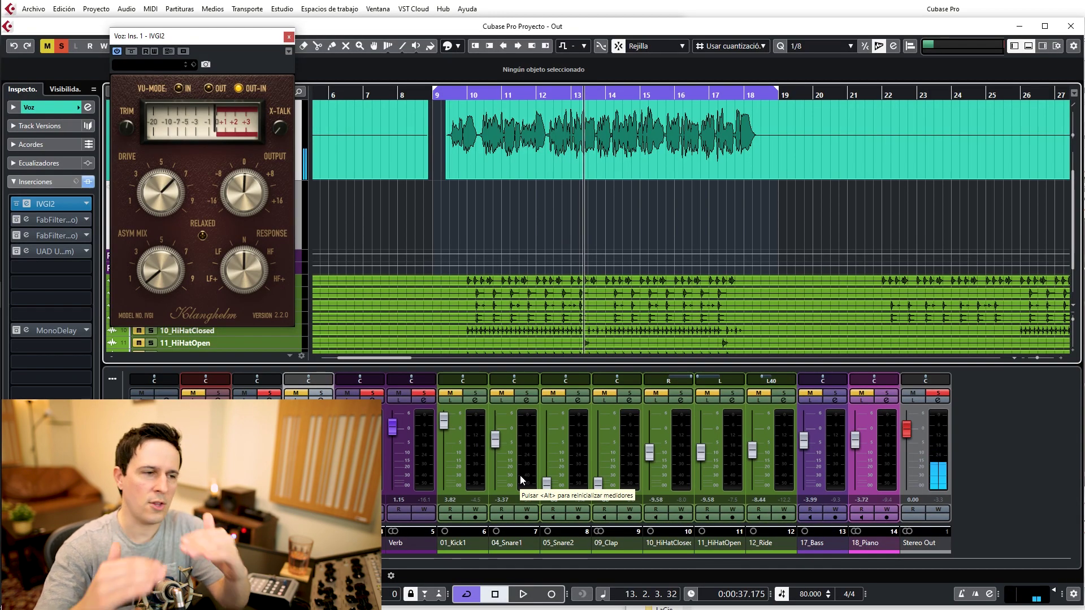
pyautogui.click(161, 288)
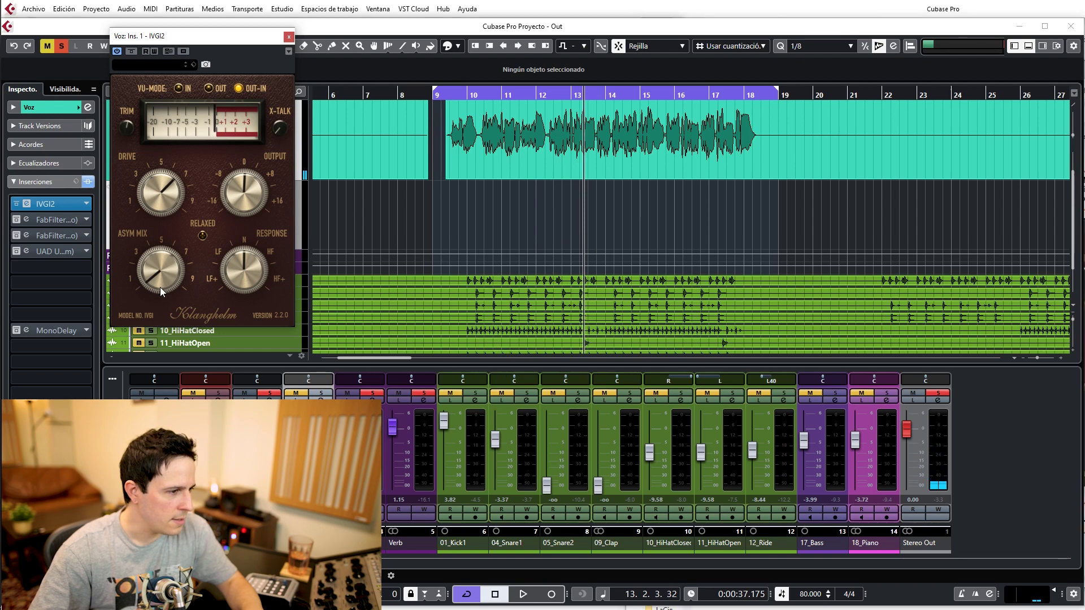
pyautogui.click(477, 92)
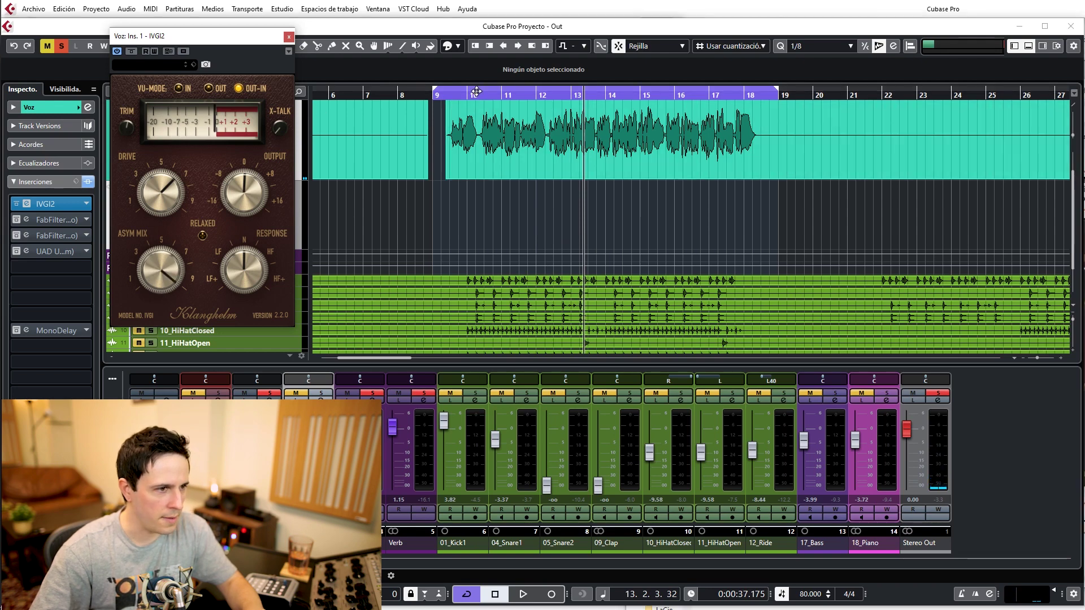
pyautogui.press('space')
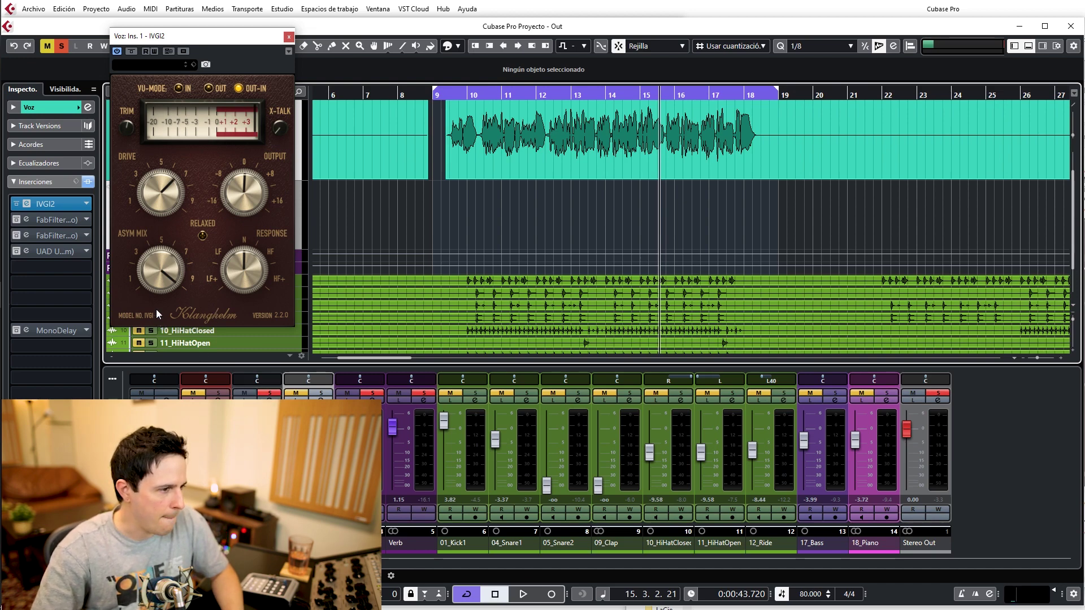
# Step: Lower IVGI2's Drive to about 3 while the vocal plays, and stop playback
pyautogui.press('space')
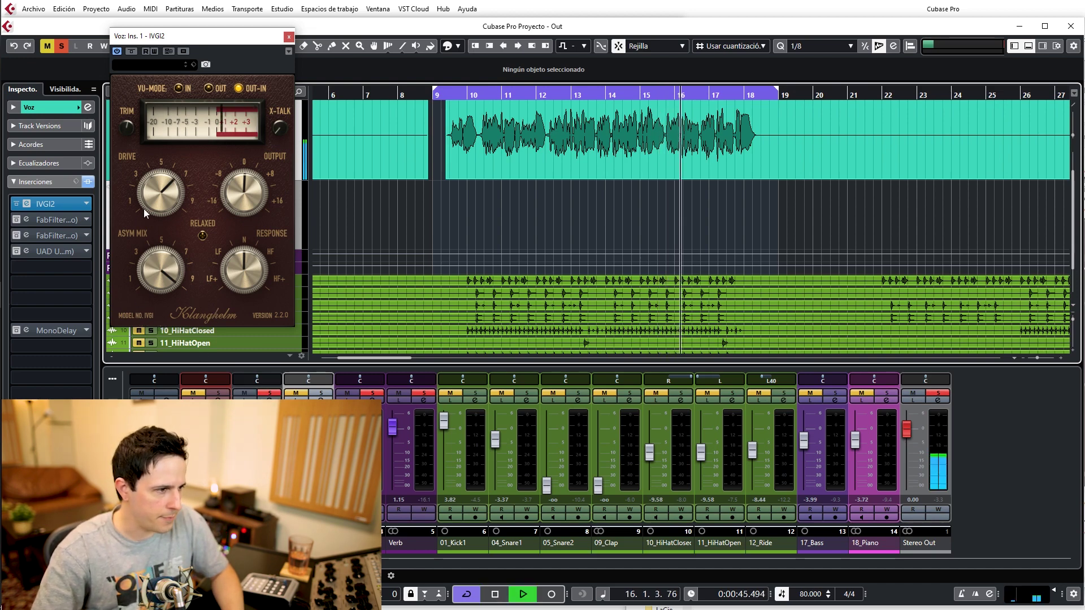
pyautogui.moveTo(151, 192); pyautogui.dragTo(153, 219)
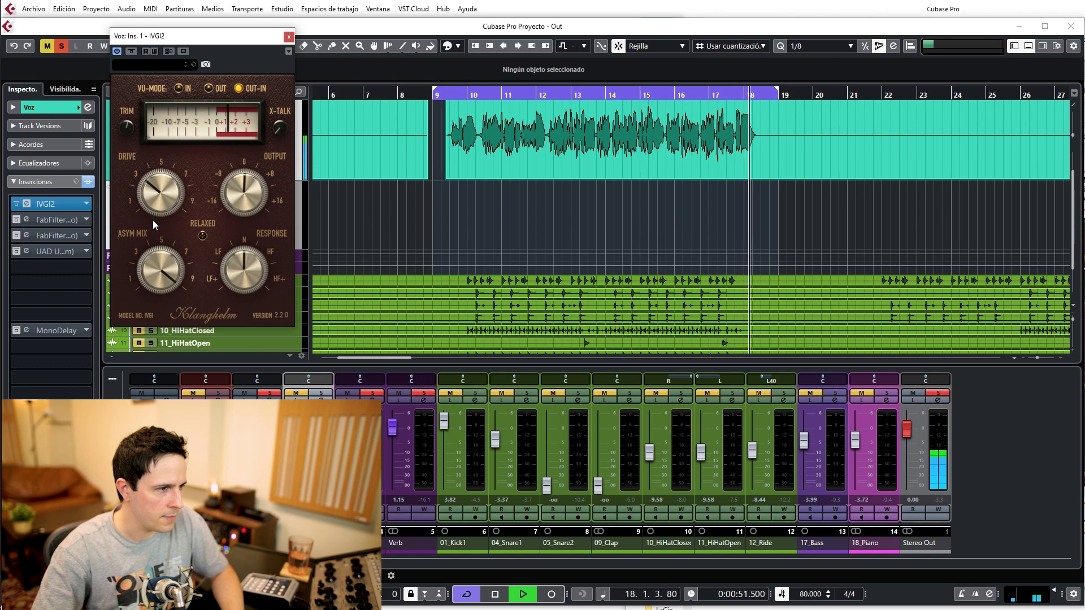
pyautogui.press('space')
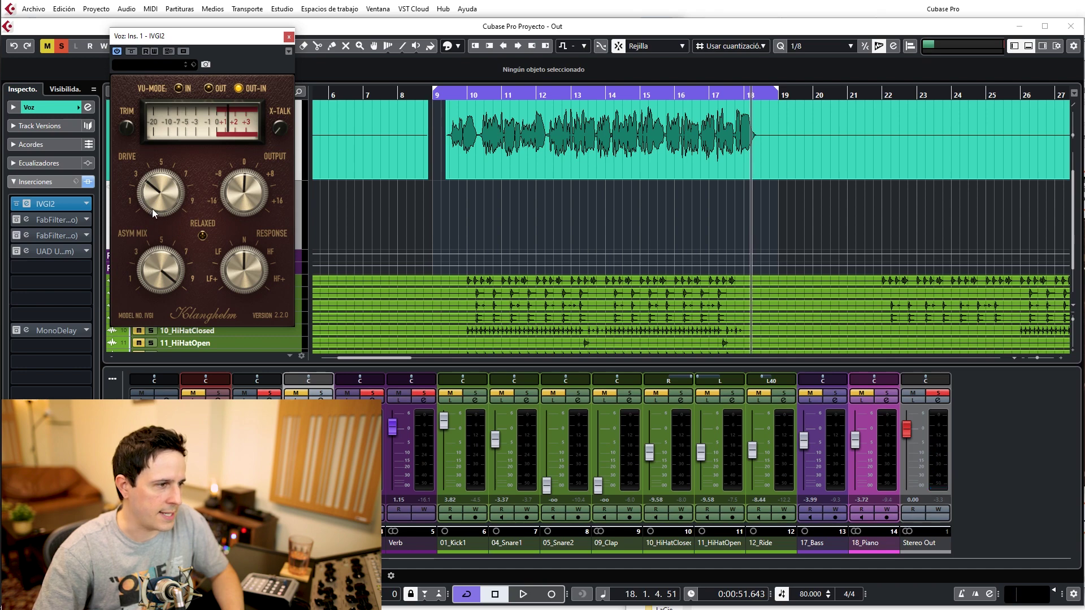
# Step: Play the vocal with IVGI2's RELAXED mode on and off for comparison, and leave it on
pyautogui.press('space')
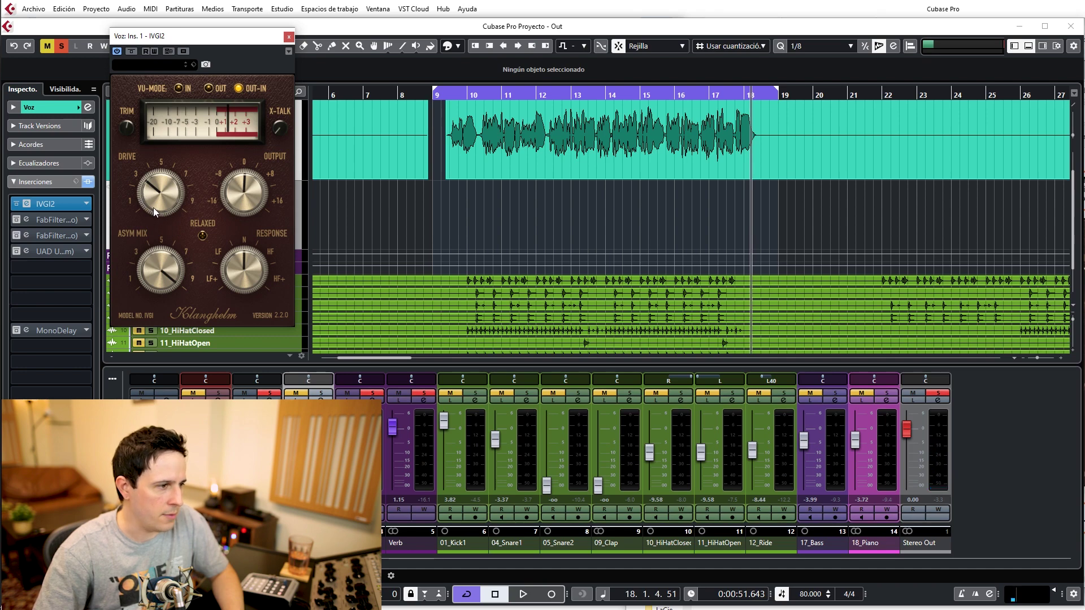
pyautogui.click(202, 237)
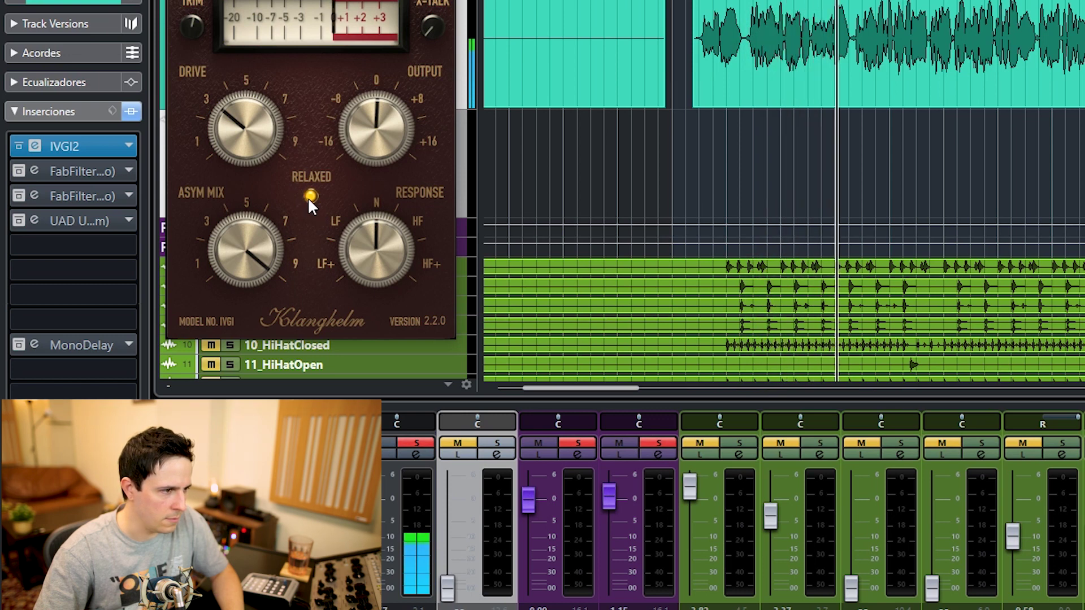
pyautogui.click(310, 197)
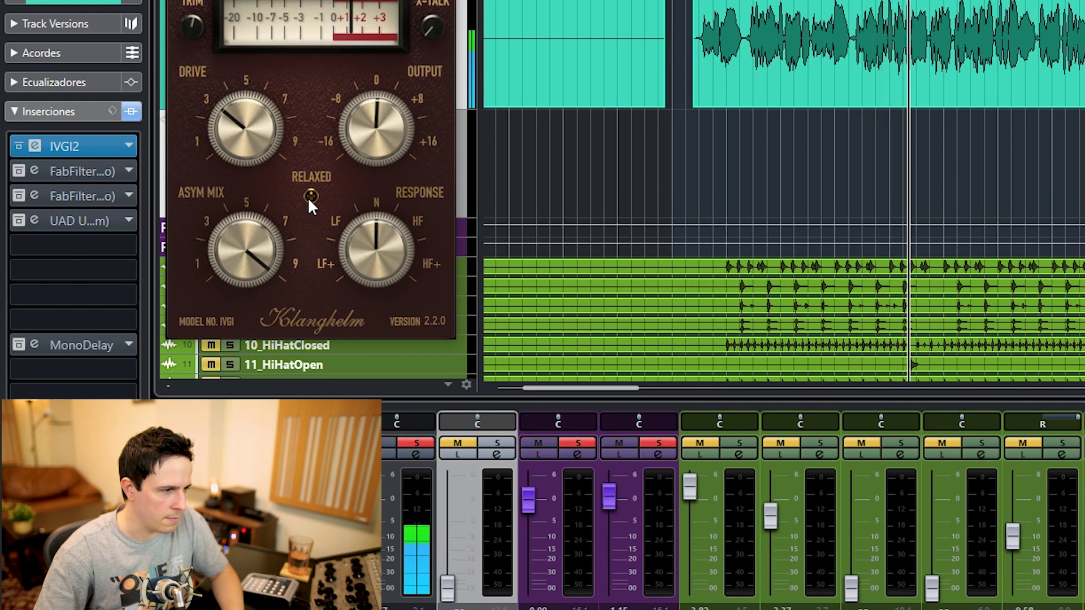
pyautogui.click(310, 197)
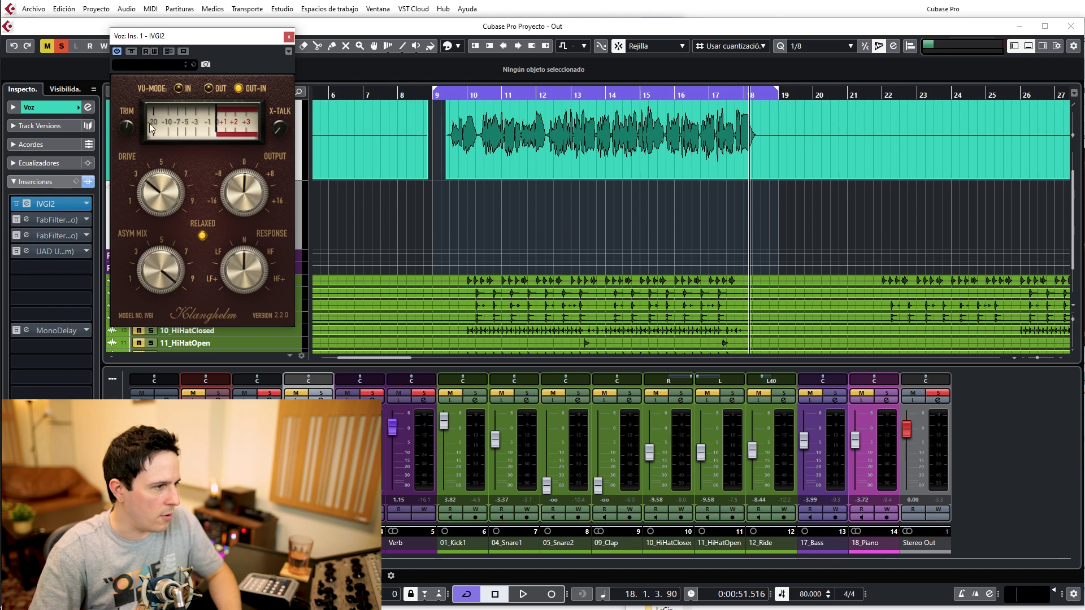
# Step: Unmute the tracks from 01_Kick1 to 18_Piano and play the full mix, comparing IVGI2's RELAXED mode off and on
pyautogui.moveTo(161, 35); pyautogui.dragTo(341, 73)
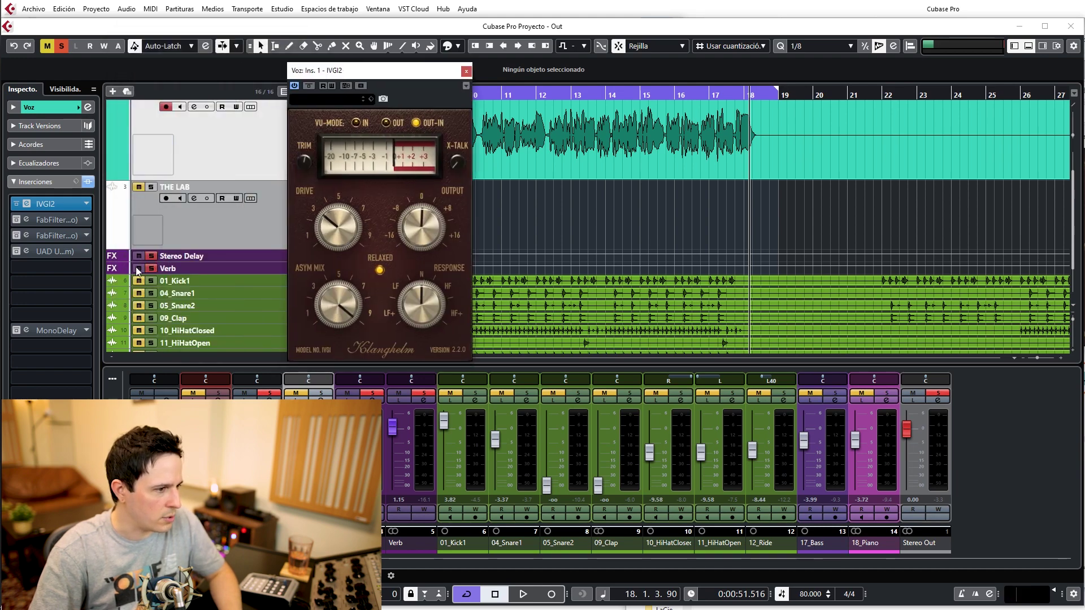
pyautogui.scroll(-2, 138, 270)
pyautogui.moveTo(137, 324); pyautogui.dragTo(138, 225)
pyautogui.press('space')
pyautogui.moveTo(332, 74); pyautogui.dragTo(215, 94)
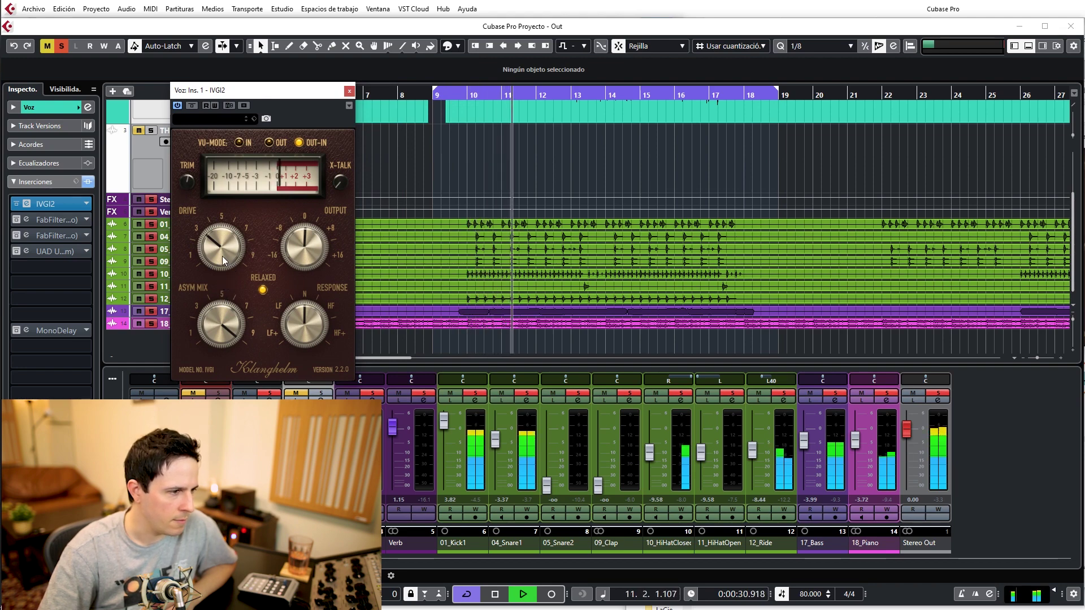
pyautogui.click(262, 290)
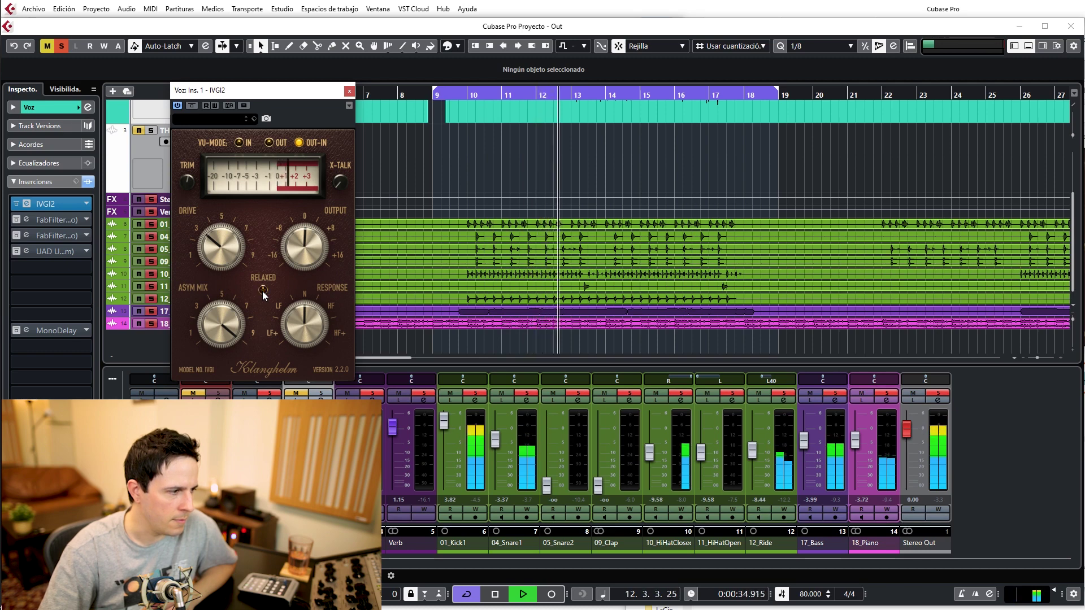
pyautogui.click(263, 291)
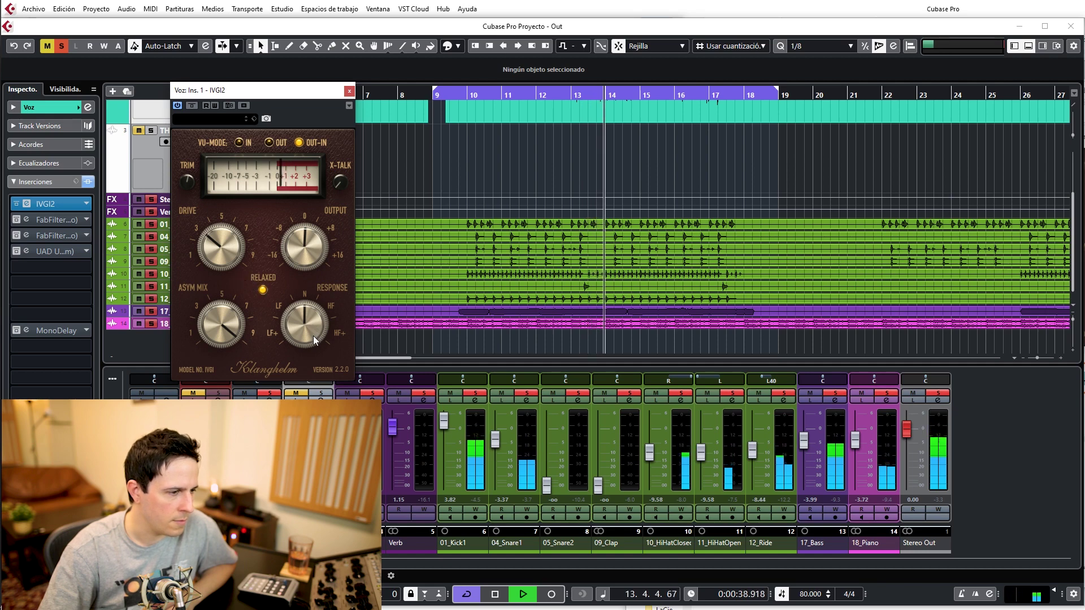
# Step: Compare IVGI2's RESPONSE at LF+ and HF+ in the mix, and set it to about HF
pyautogui.moveTo(304, 336); pyautogui.dragTo(301, 386)
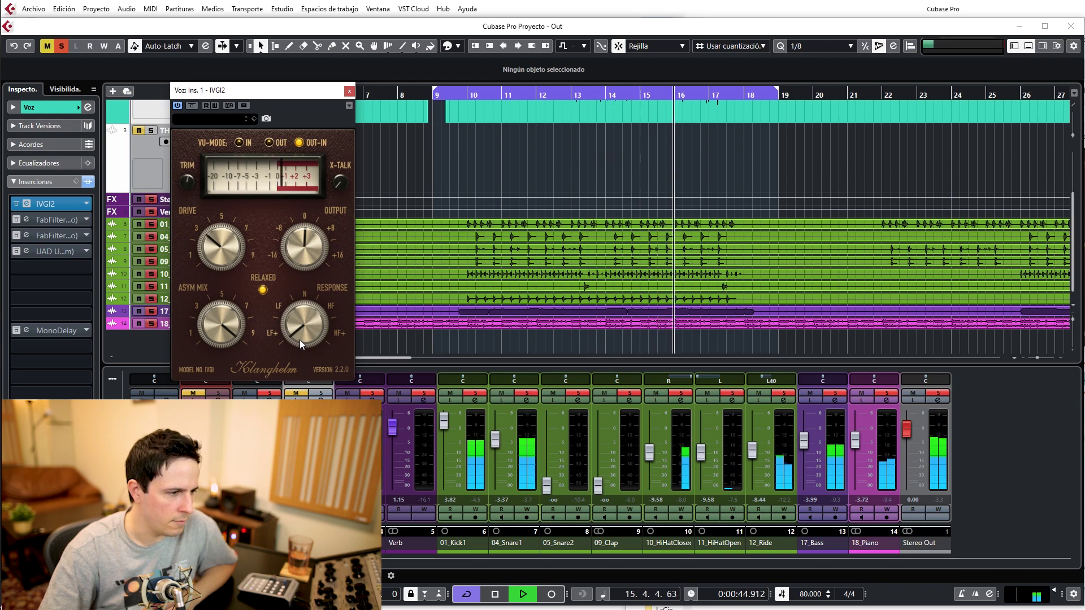
pyautogui.moveTo(300, 340); pyautogui.dragTo(297, 188)
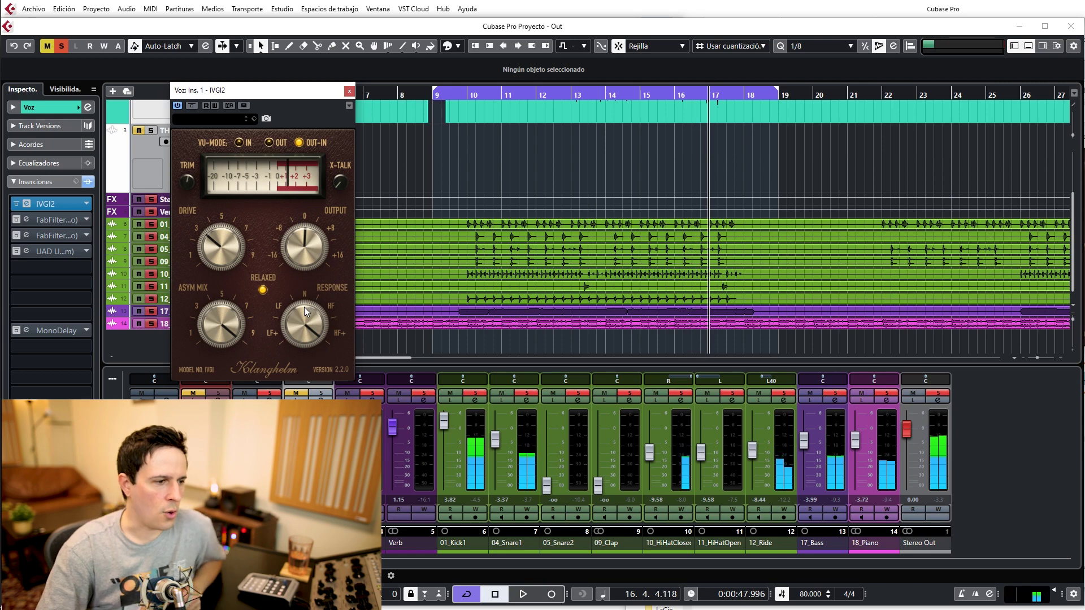
pyautogui.moveTo(304, 307); pyautogui.dragTo(299, 333)
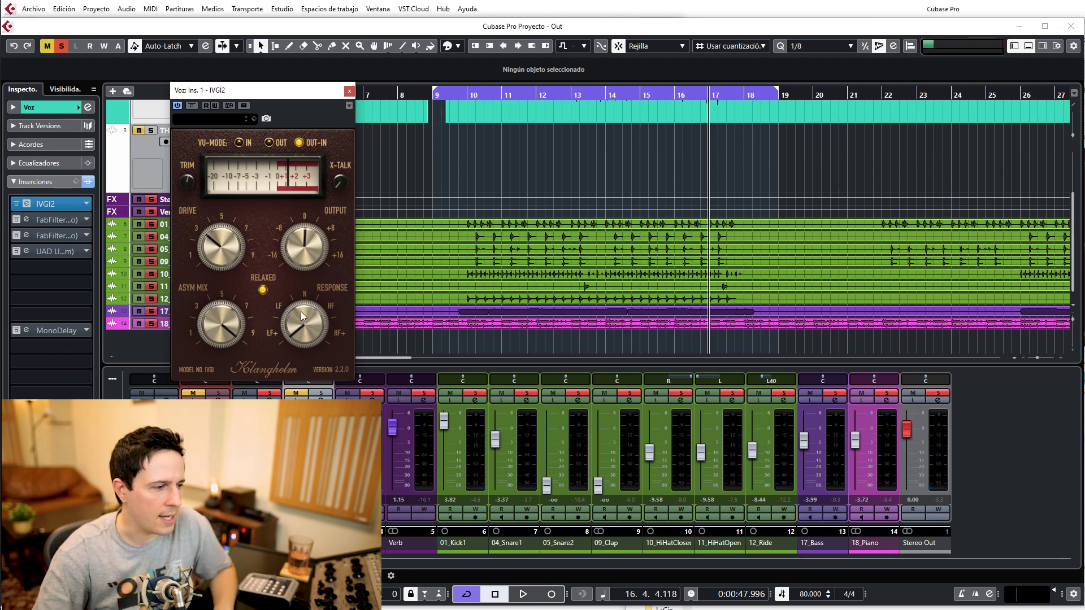
pyautogui.press('space')
pyautogui.moveTo(294, 347); pyautogui.dragTo(300, 303)
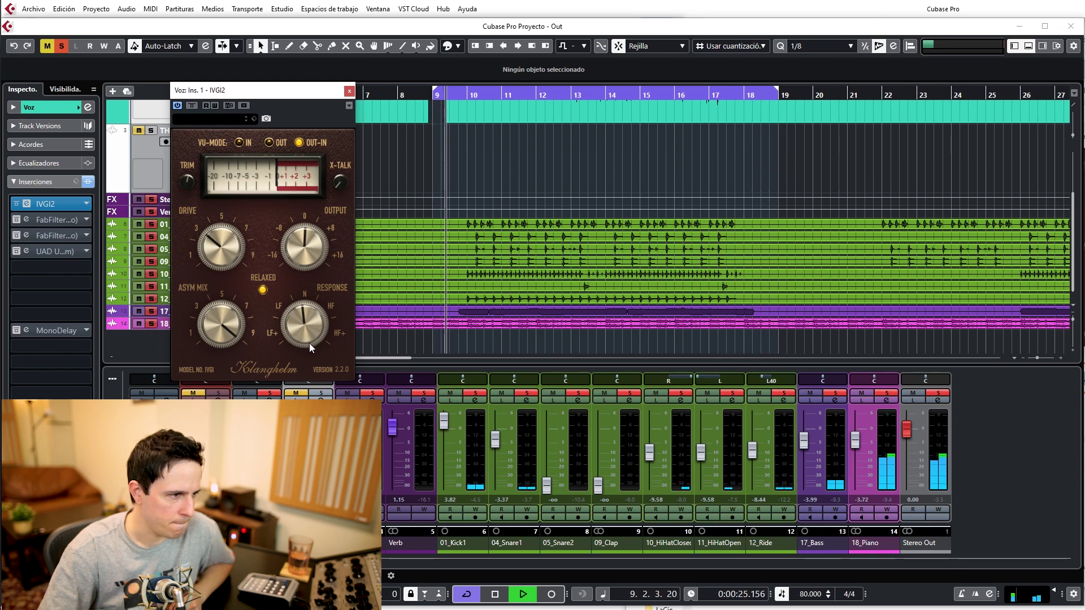
pyautogui.moveTo(309, 344); pyautogui.dragTo(305, 322)
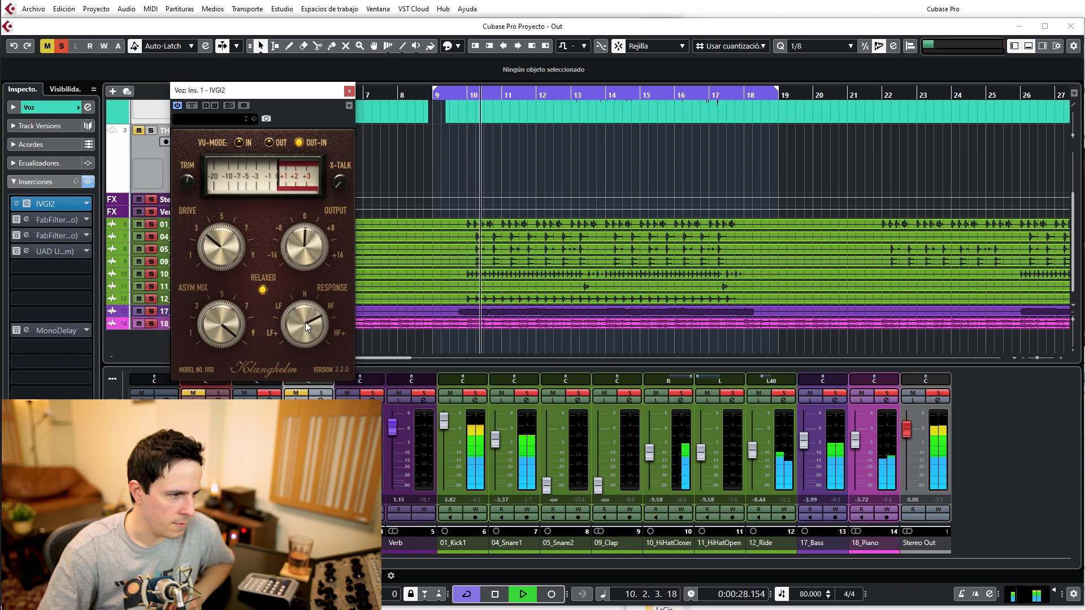
# Step: Compare IVGI2 bypassed and active in the mix, and raise Drive to about 5 and RESPONSE to HF+
pyautogui.click(193, 106)
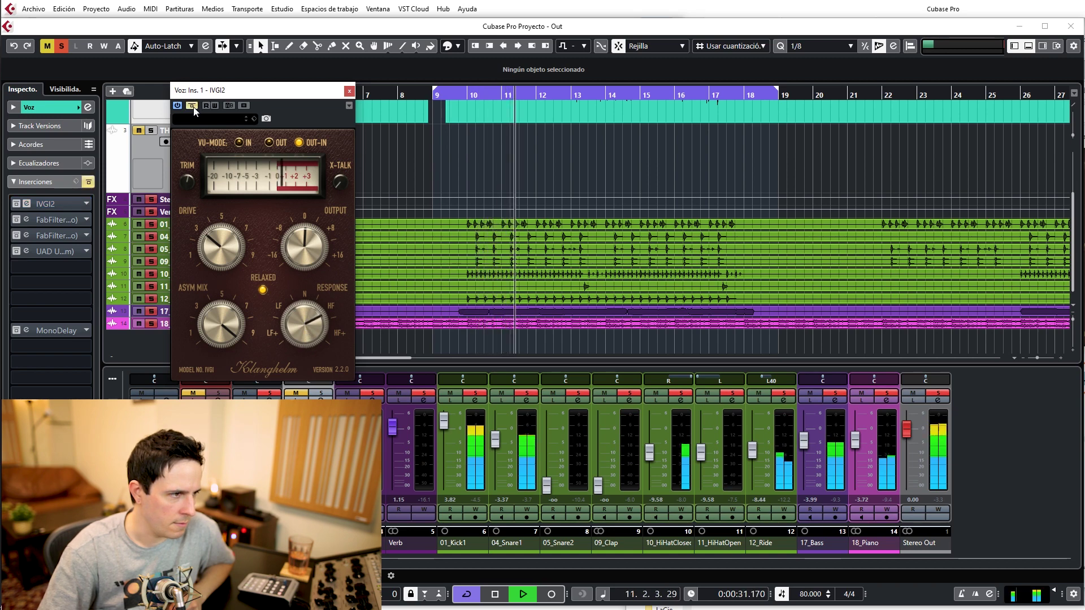
pyautogui.click(193, 107)
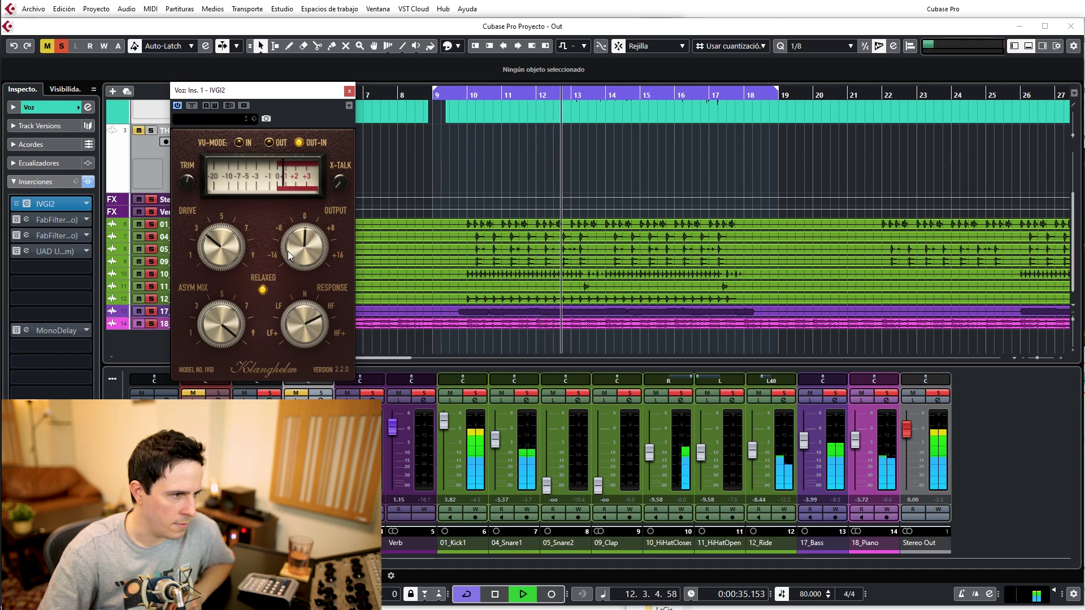
pyautogui.moveTo(218, 254); pyautogui.dragTo(214, 250)
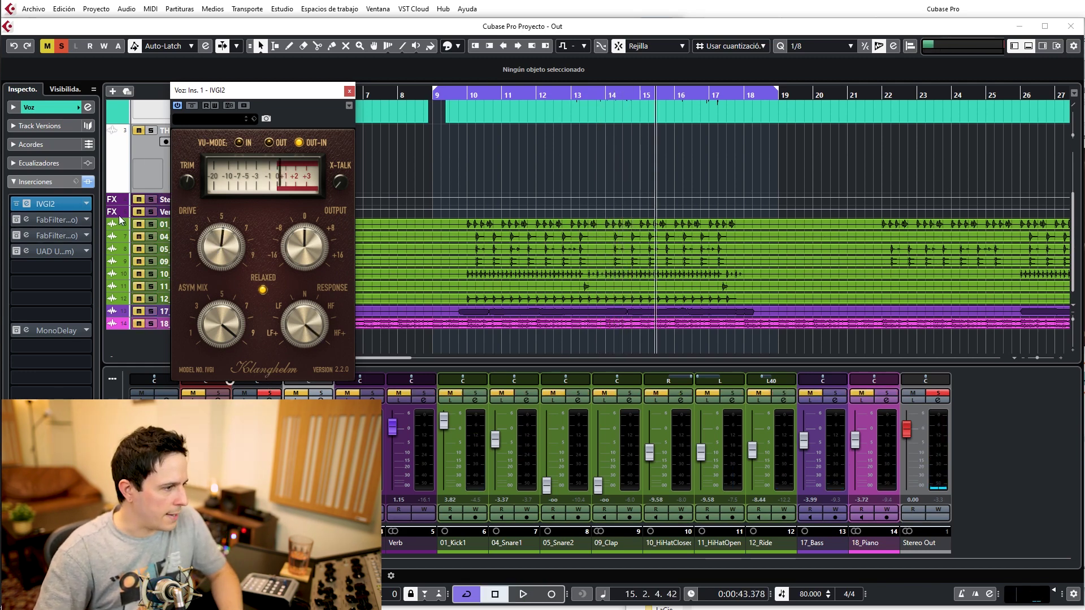
# Step: Activate the Voz track's bypassed inserts: FabFilter Pro-Q 2, FabFilter Pro-MB, UAD UA 1176LN Rev E and MonoDelay
pyautogui.click(22, 220)
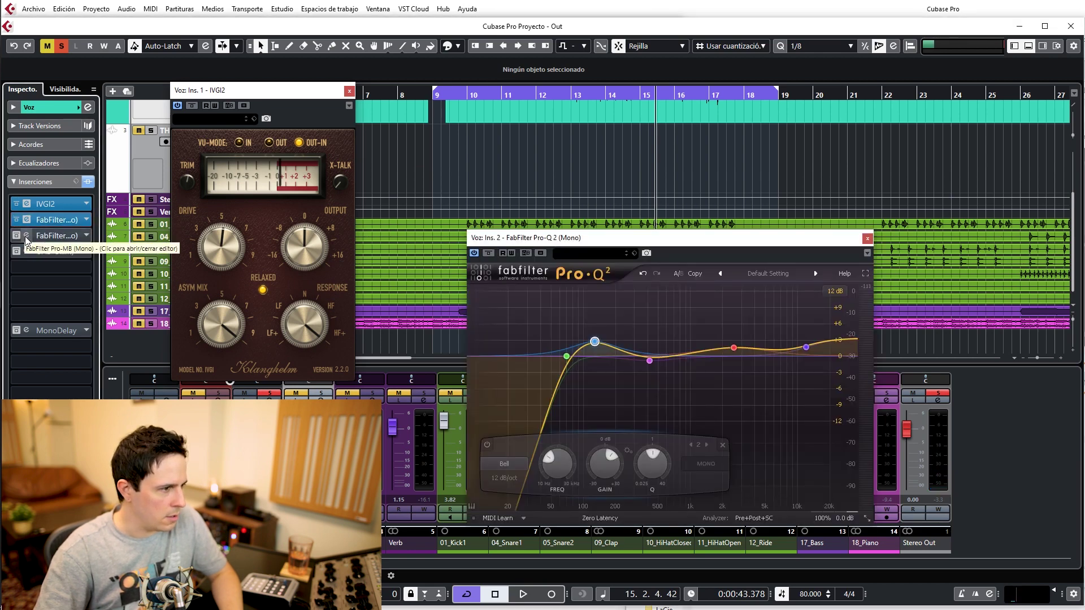
pyautogui.click(17, 237)
pyautogui.click(17, 238)
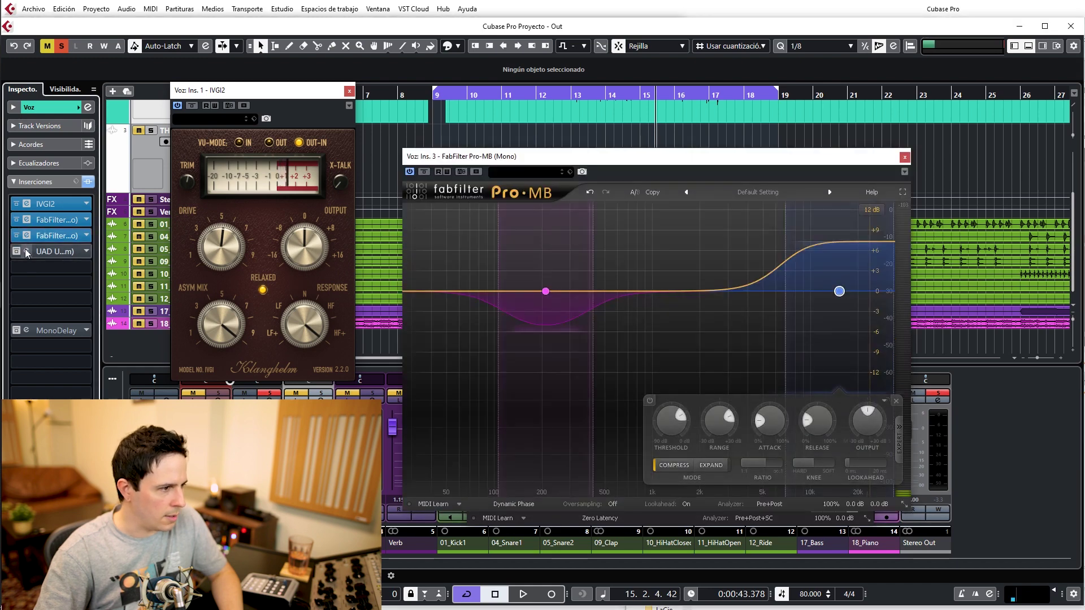
pyautogui.click(27, 253)
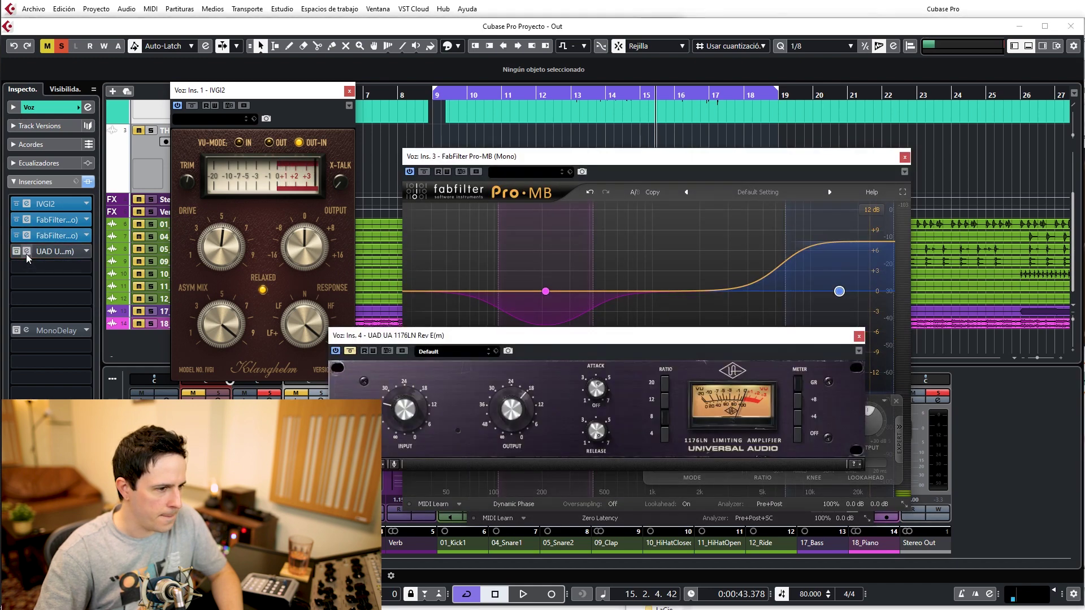
pyautogui.click(350, 351)
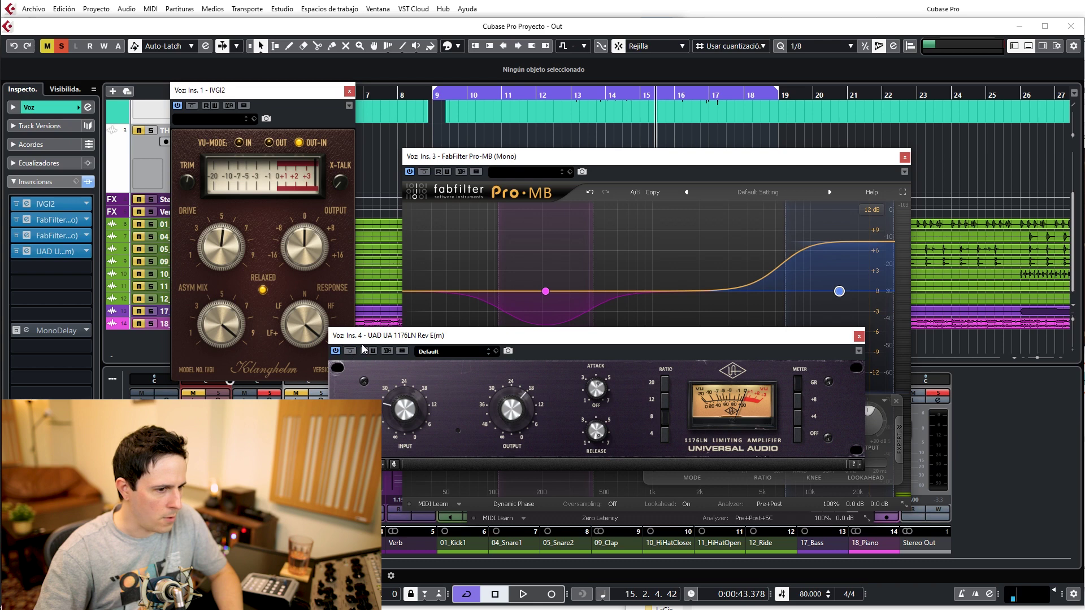
pyautogui.click(16, 331)
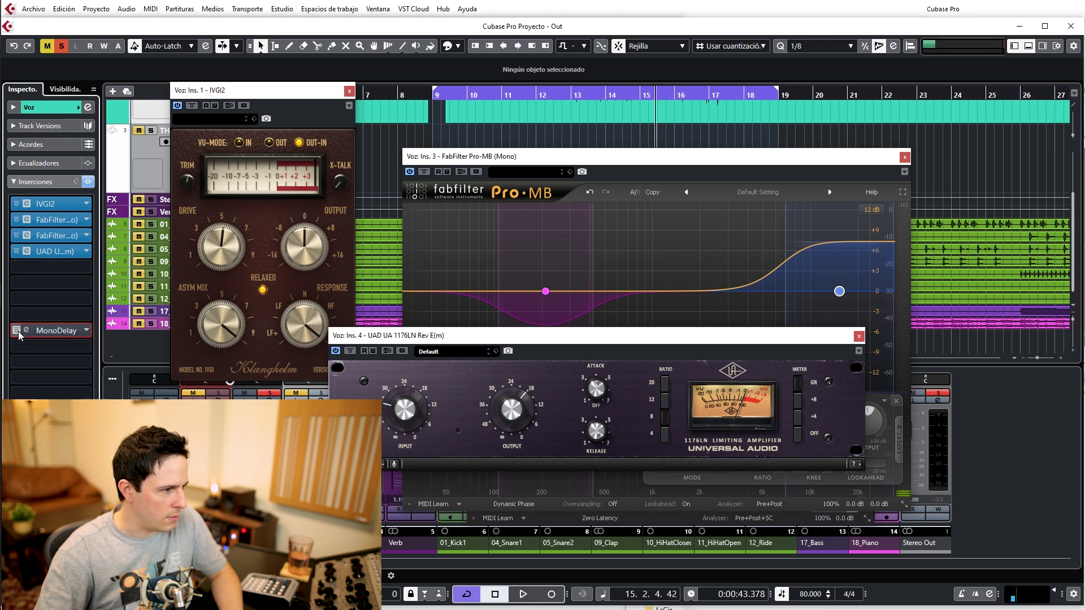
# Step: Play the solo vocal through the full Voz insert chain, moving the UAD 1176LN window clear of Pro-MB
pyautogui.press('space')
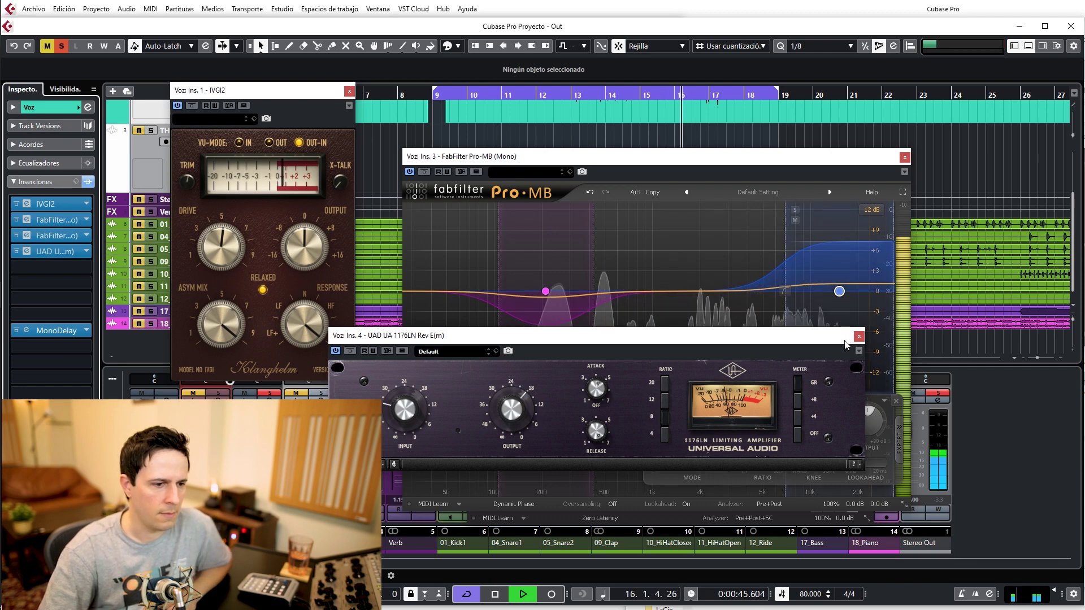
pyautogui.moveTo(724, 341); pyautogui.dragTo(575, 428)
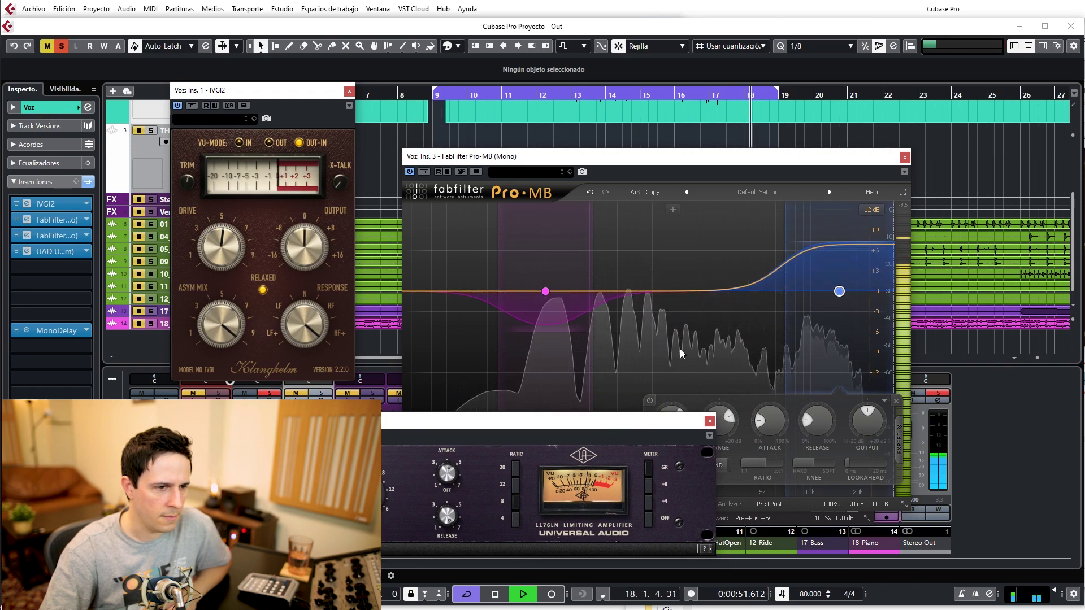
pyautogui.press('space')
# Step: Close the Voz track's open Pro-MB, UAD 1176LN, Pro-Q 2 and IVGI2 windows
pyautogui.click(905, 158)
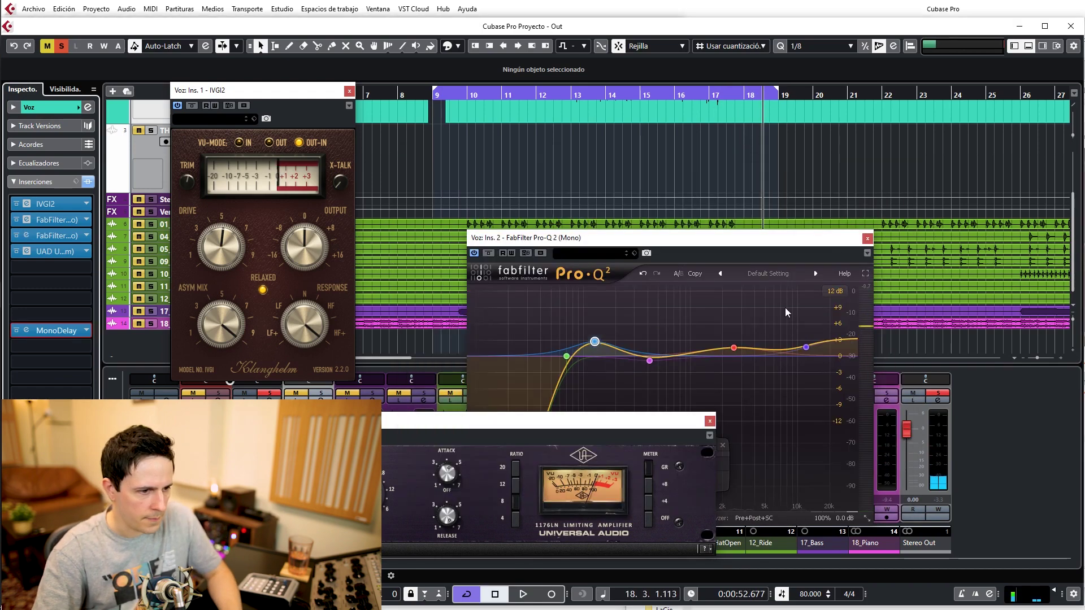
pyautogui.click(709, 421)
pyautogui.click(868, 238)
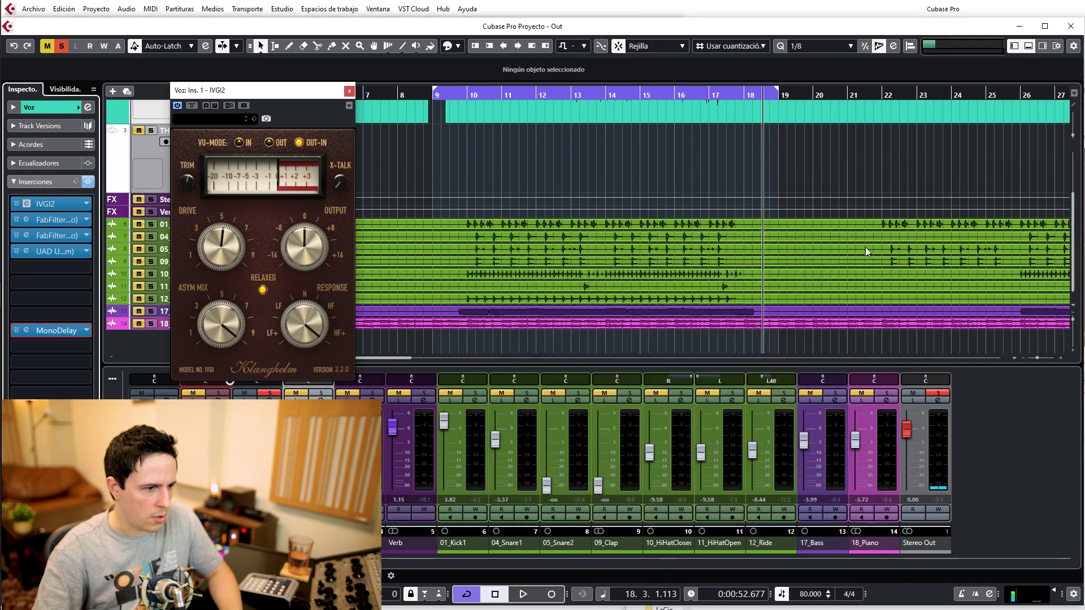
pyautogui.click(348, 91)
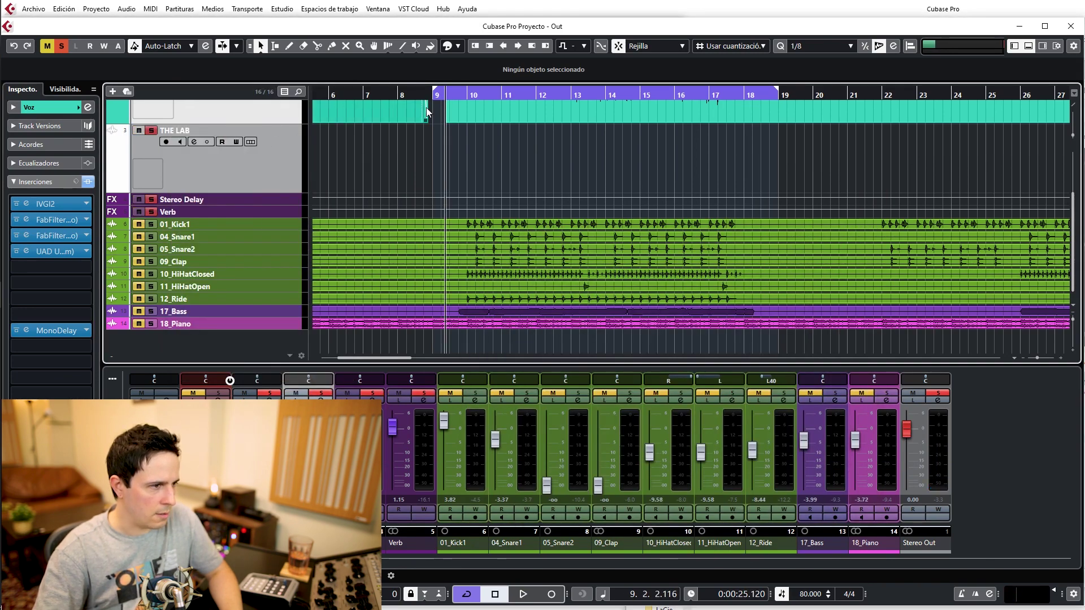
# Step: Examine the EchoBoy settings inserted on the Stereo Delay FX track
pyautogui.click(277, 201)
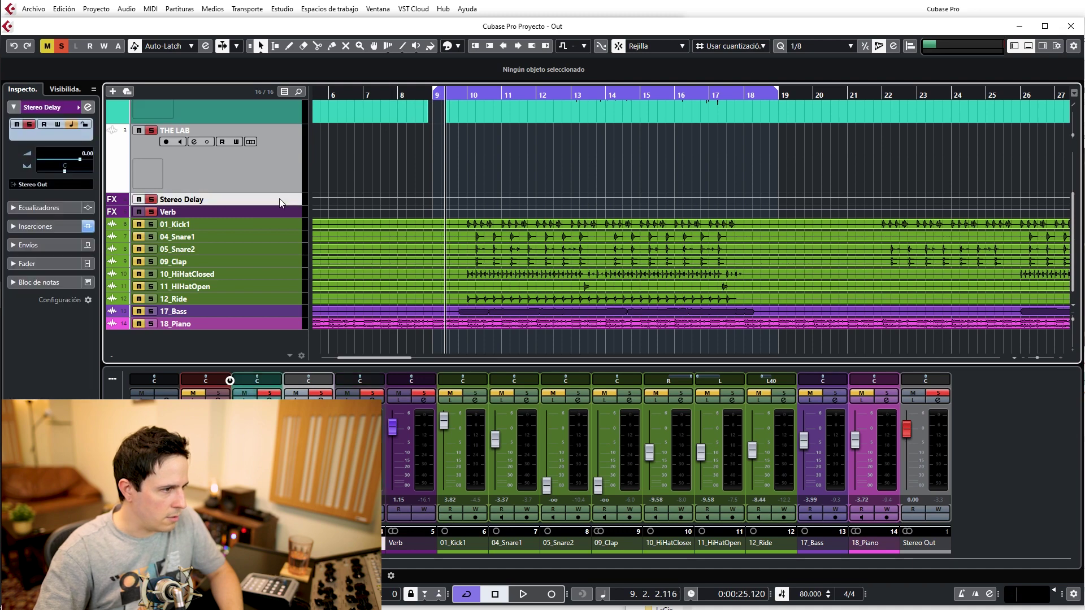
pyautogui.click(32, 226)
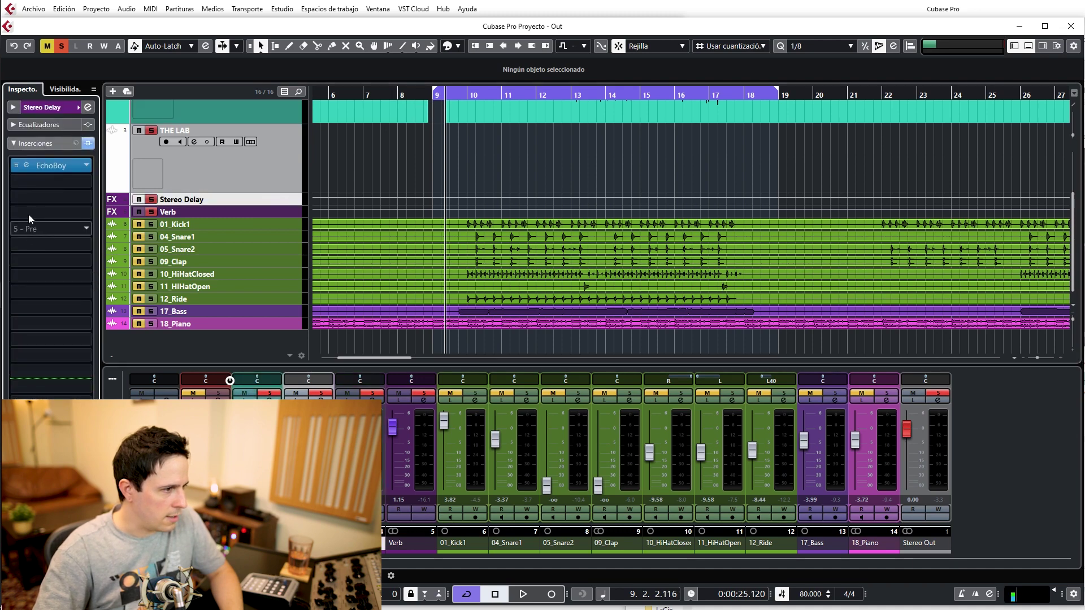
pyautogui.click(29, 169)
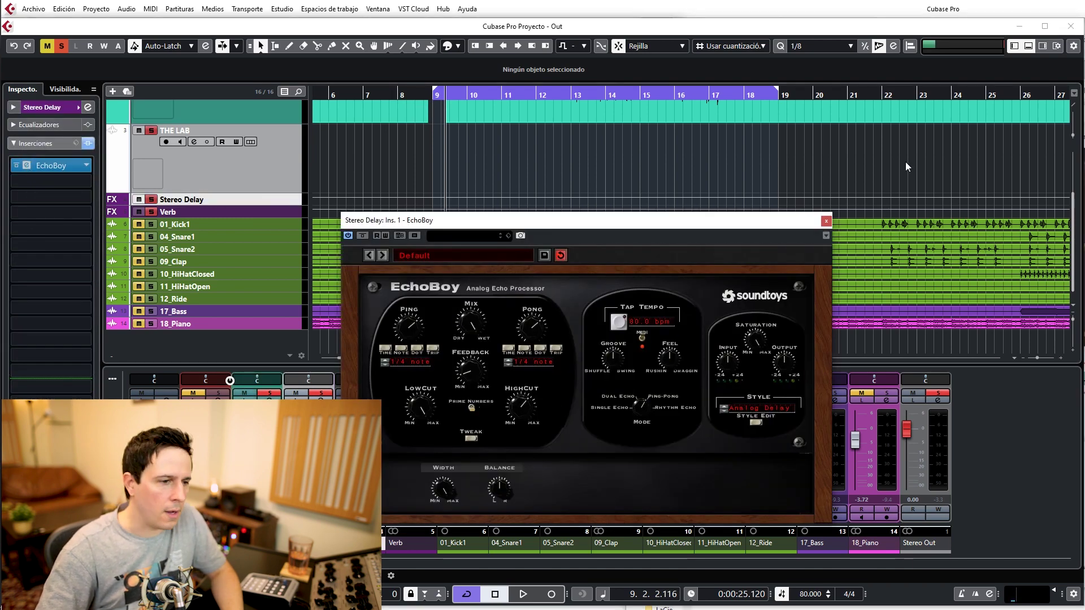
pyautogui.click(826, 222)
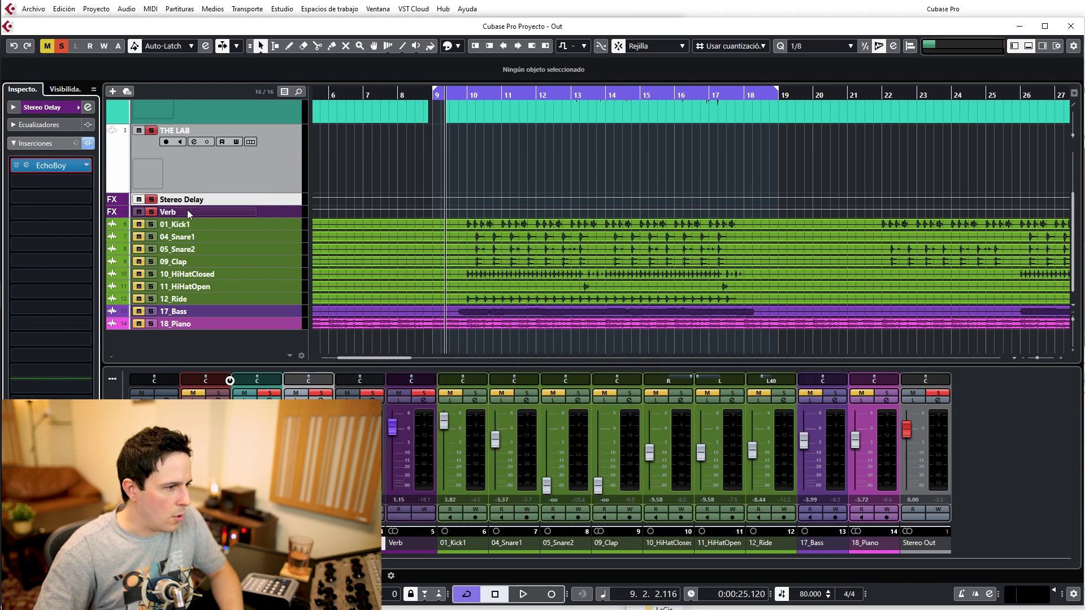
# Step: Open FabFilter Pro-R on the Verb FX track and play the vocal with its reverb and delay sends
pyautogui.click(219, 213)
pyautogui.click(23, 168)
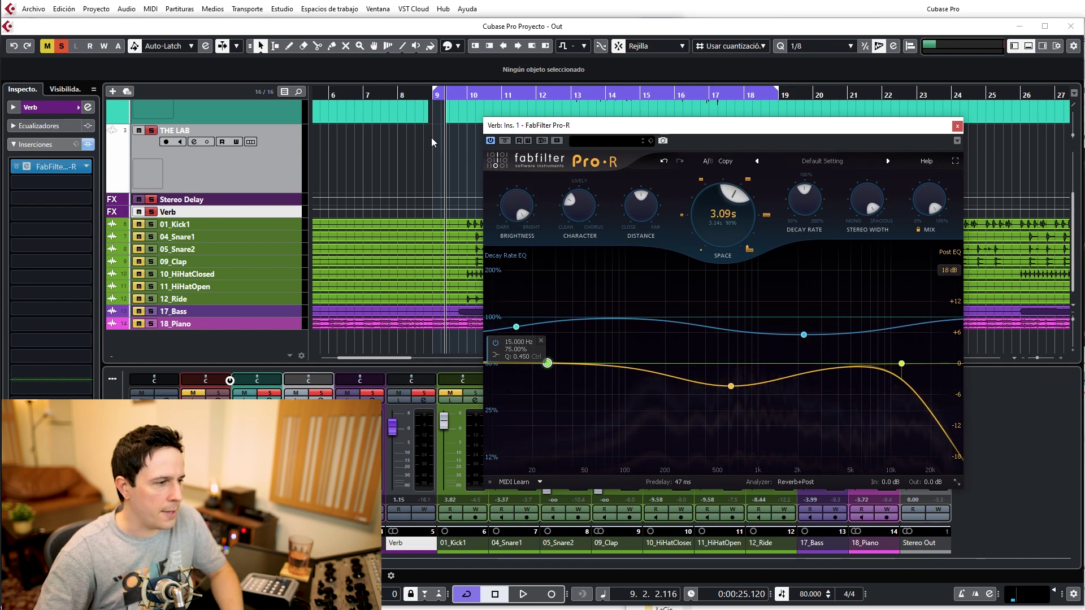
pyautogui.press('space')
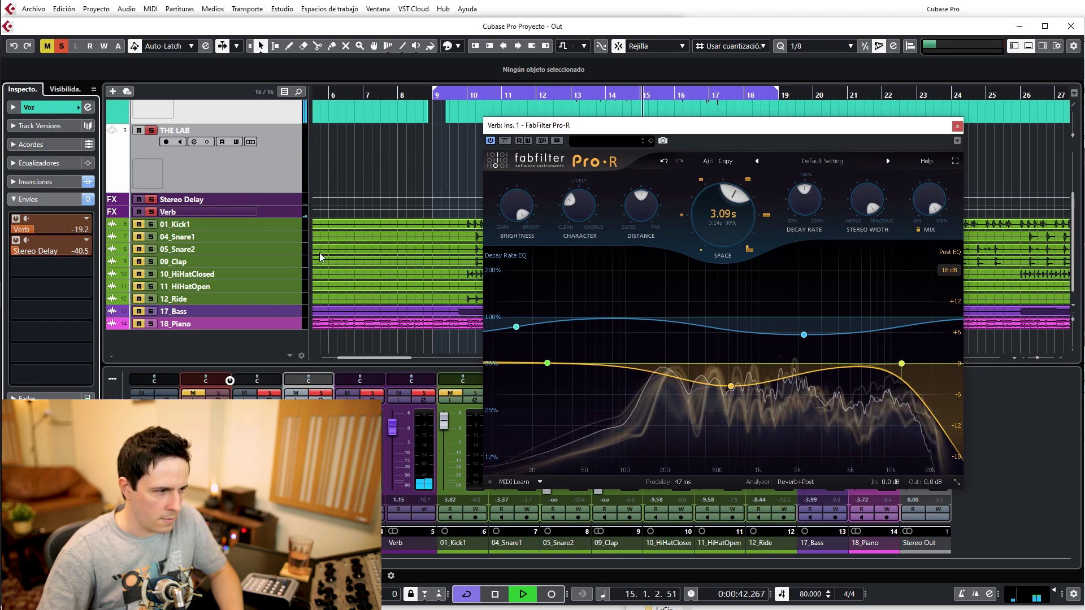
pyautogui.press('space')
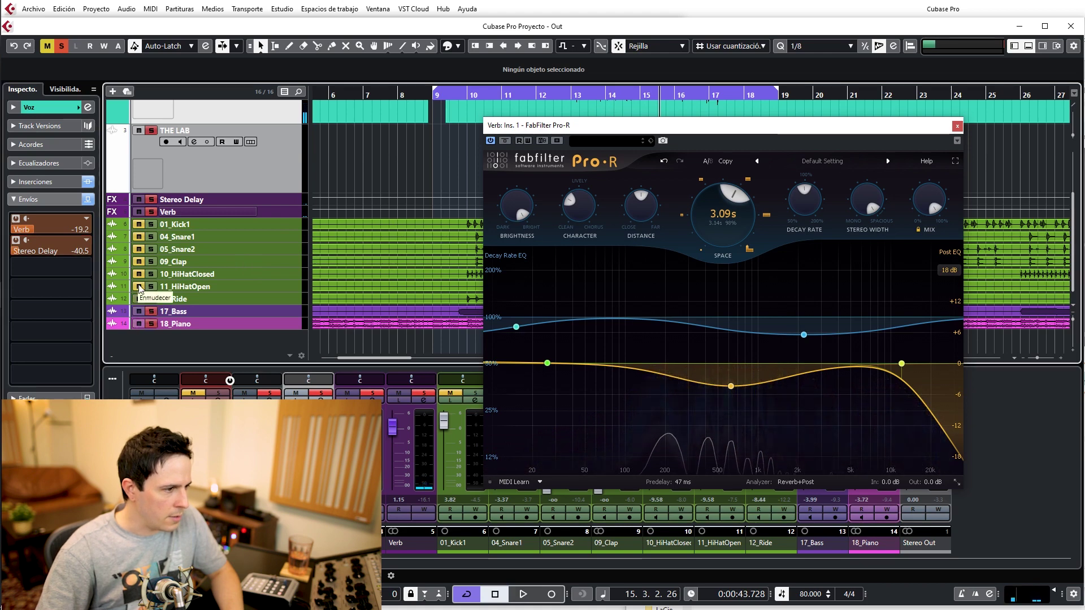
# Step: Unmute the instrument tracks, play the full mix and open Pro-Q 2 from the Voz track's inserts
pyautogui.click(137, 239)
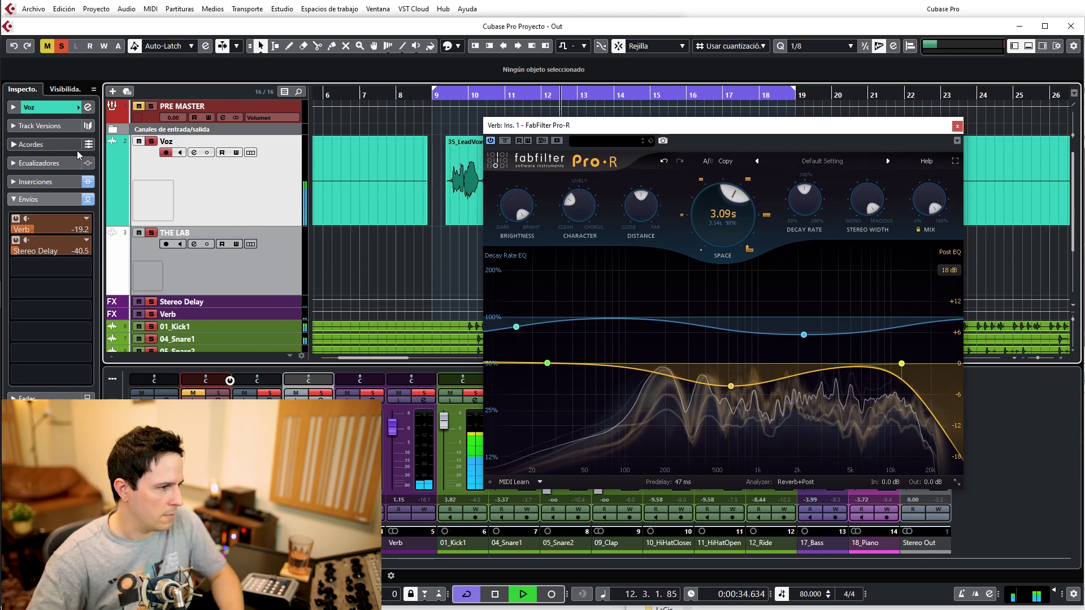
pyautogui.click(38, 182)
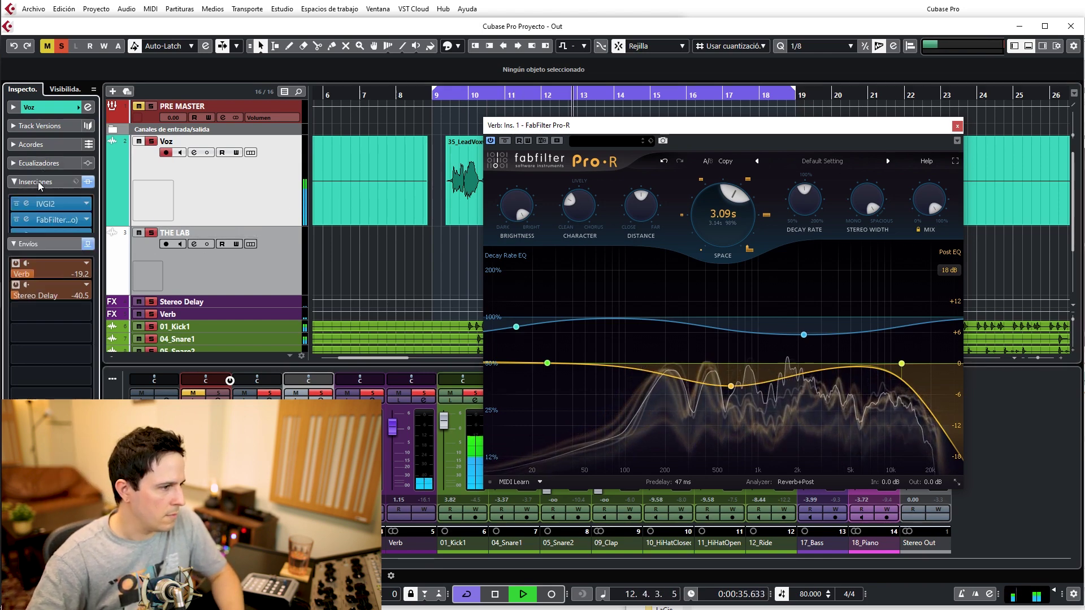
pyautogui.click(25, 220)
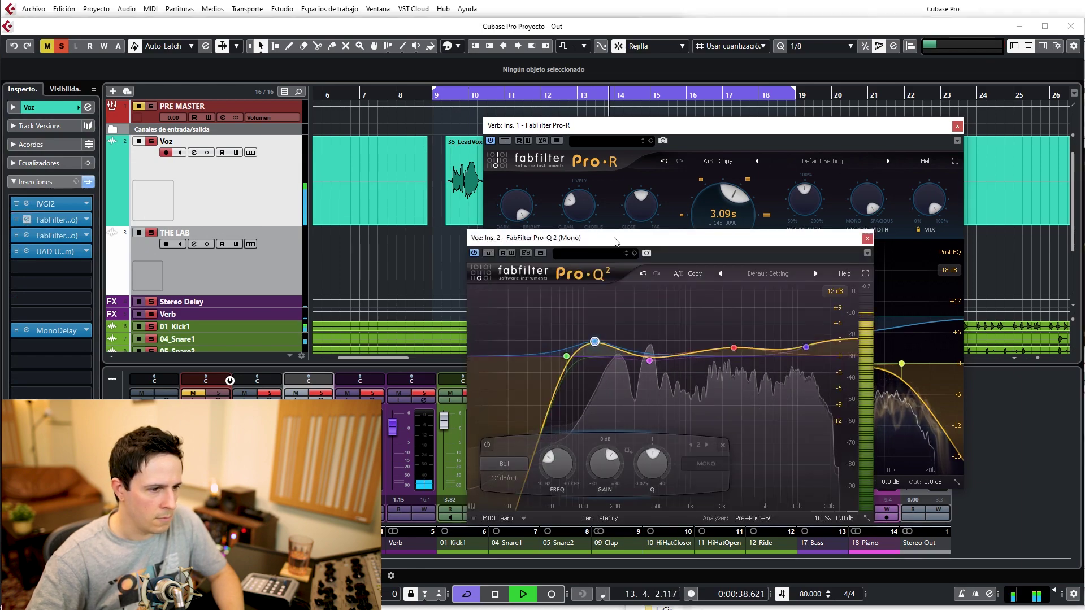
# Step: Cut the vocal's low-mid bell in Pro-Q 2 to about -5.5 dB near 220 Hz and narrow its Q
pyautogui.moveTo(615, 242); pyautogui.dragTo(457, 165)
pyautogui.moveTo(492, 285); pyautogui.dragTo(481, 335)
pyautogui.scroll(6, 491, 299)
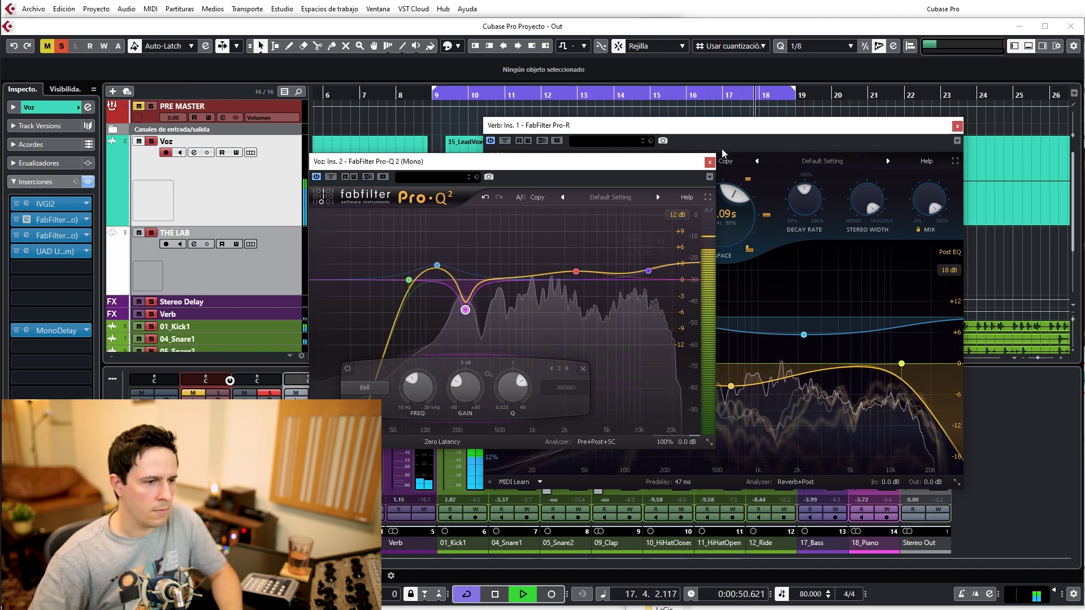
pyautogui.press('space')
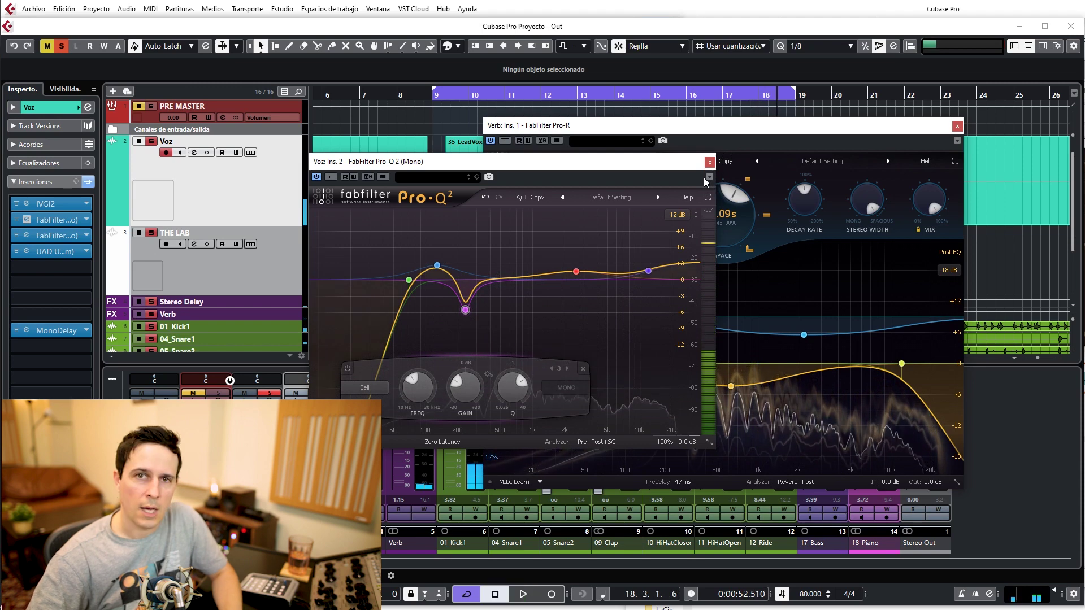
# Step: Replay the full mix with the complete vocal chain and reopen IVGI2 on the Voz track during playback
pyautogui.press('space')
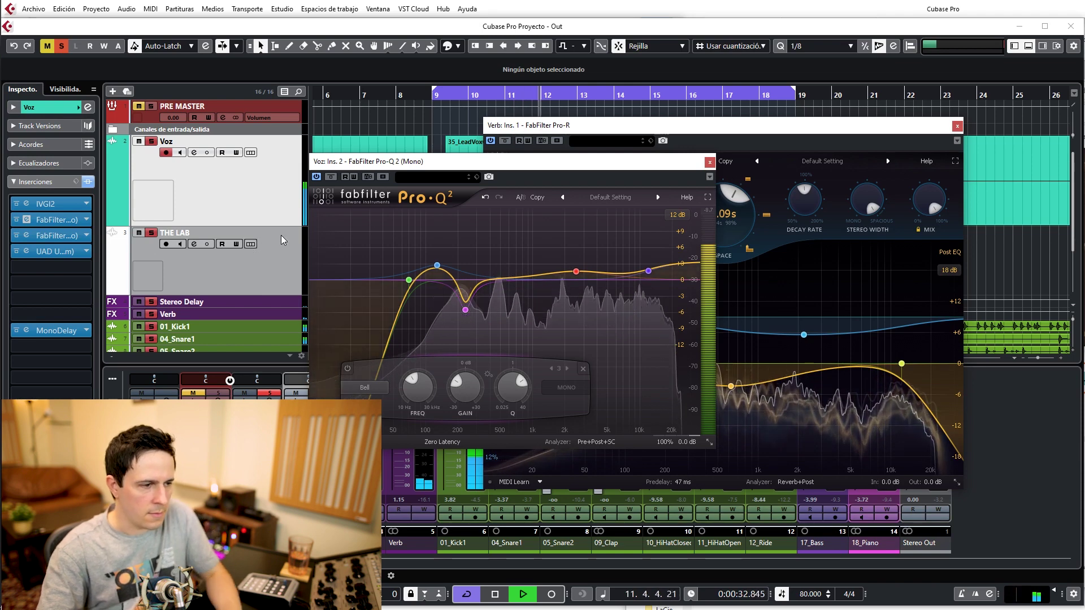
pyautogui.press('space')
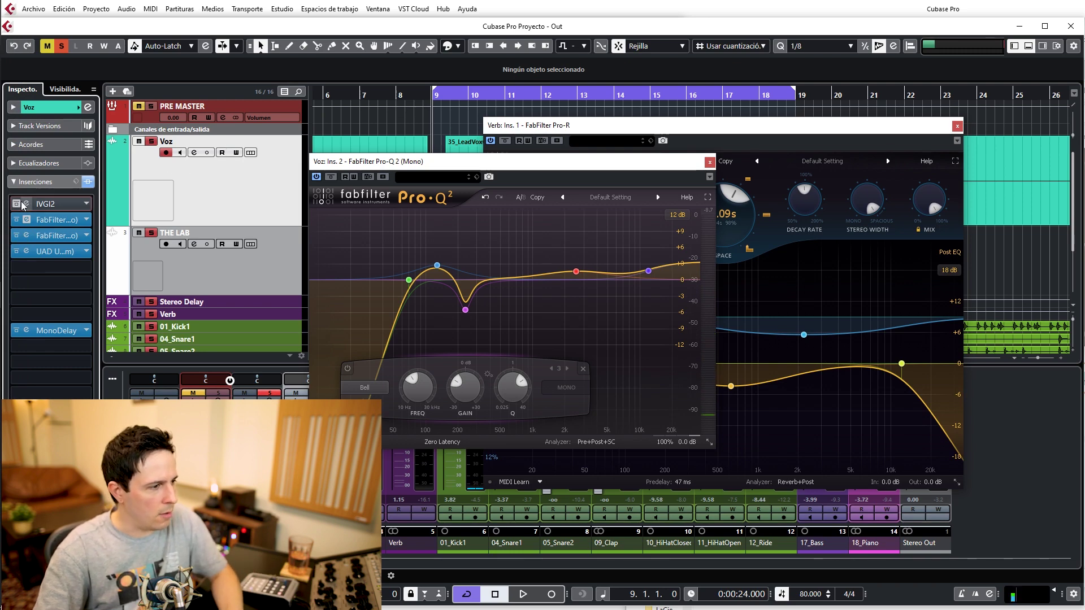
pyautogui.press('space')
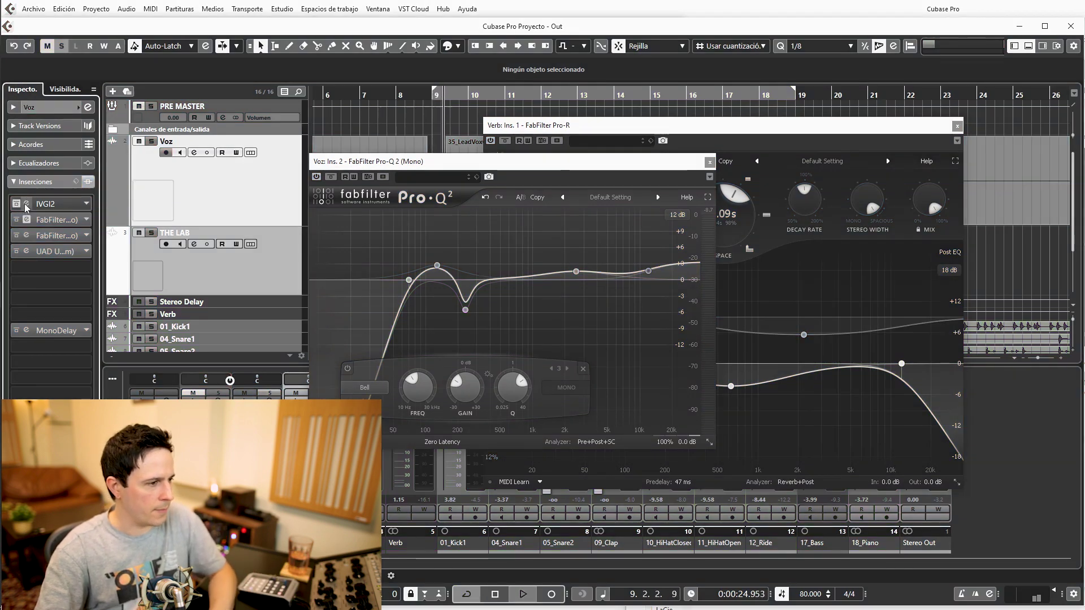
pyautogui.click(26, 206)
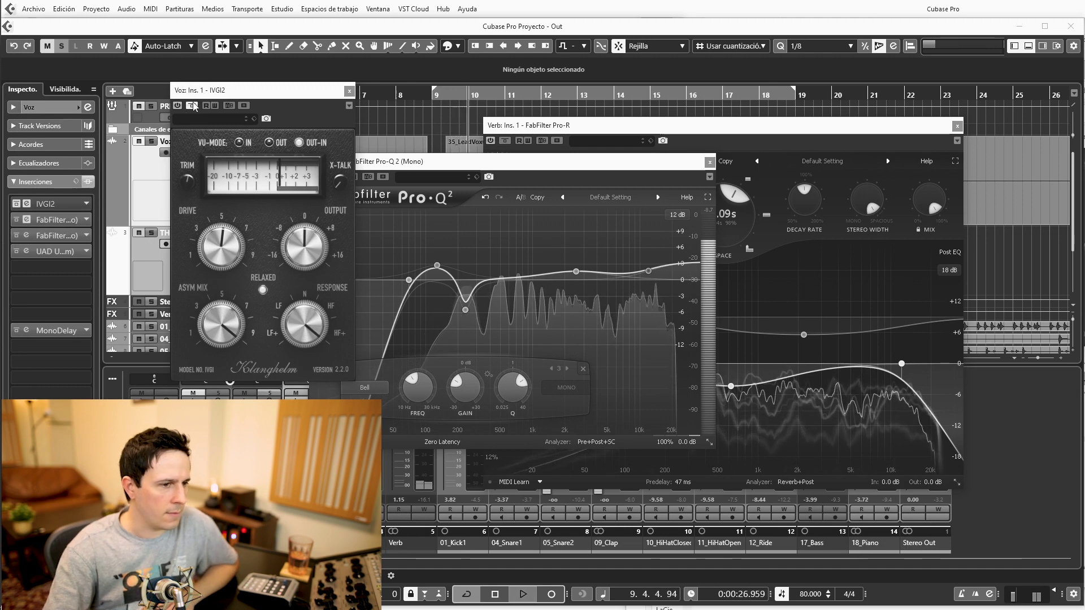